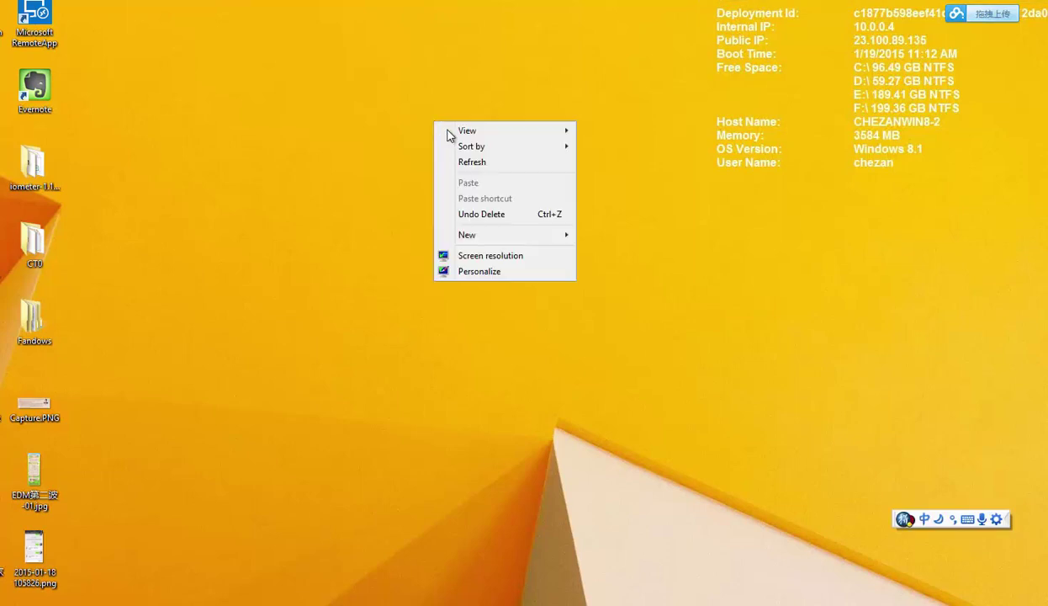
# Connect to the published iexplore RemoteApp program and accept the connection despite the certificate name mismatch
pyautogui.click(464, 161)
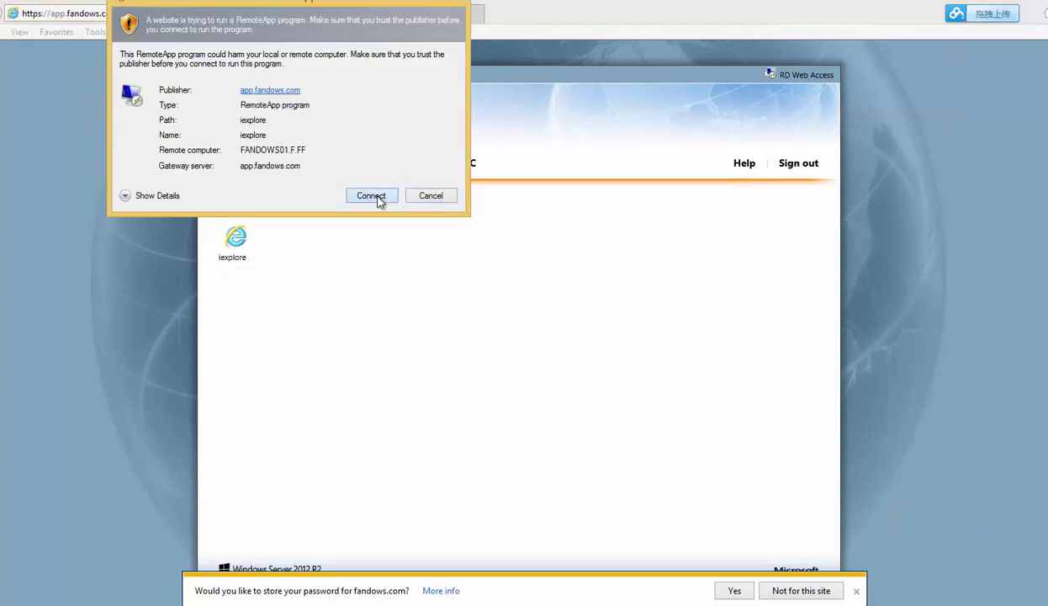
pyautogui.click(371, 196)
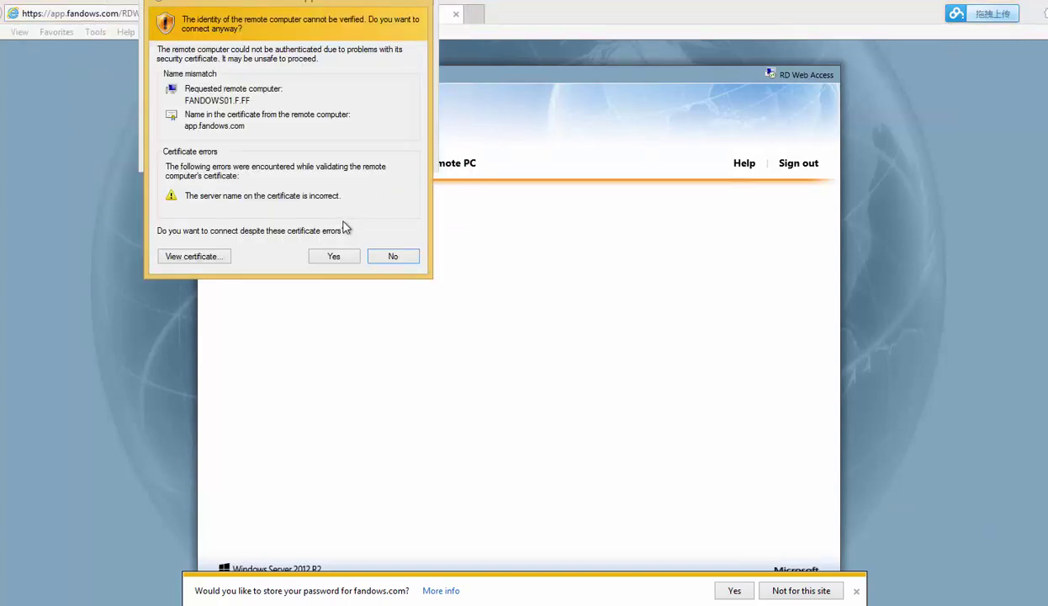
pyautogui.click(333, 252)
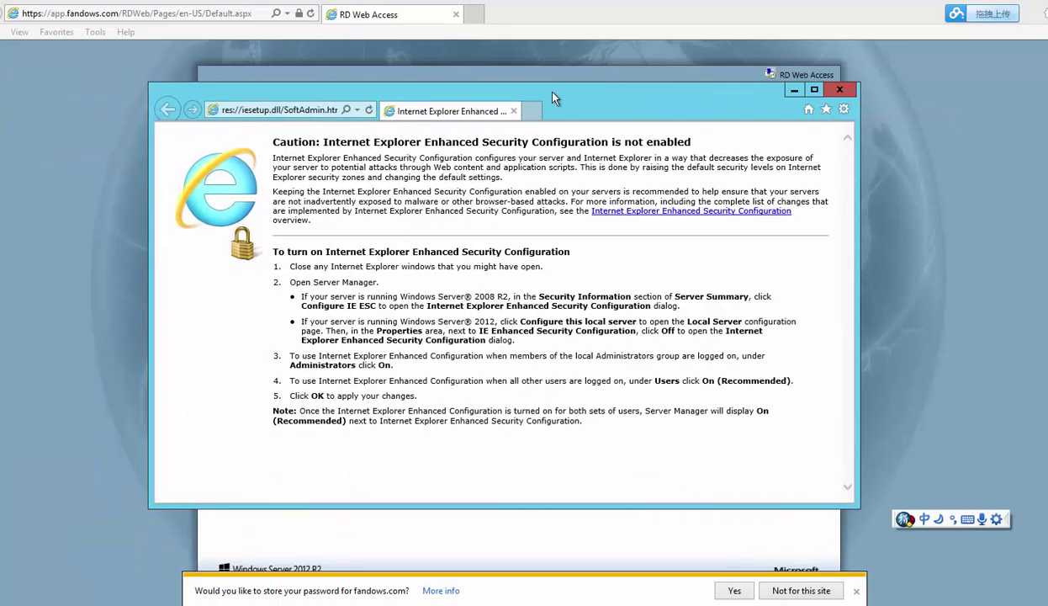
pyautogui.click(334, 117)
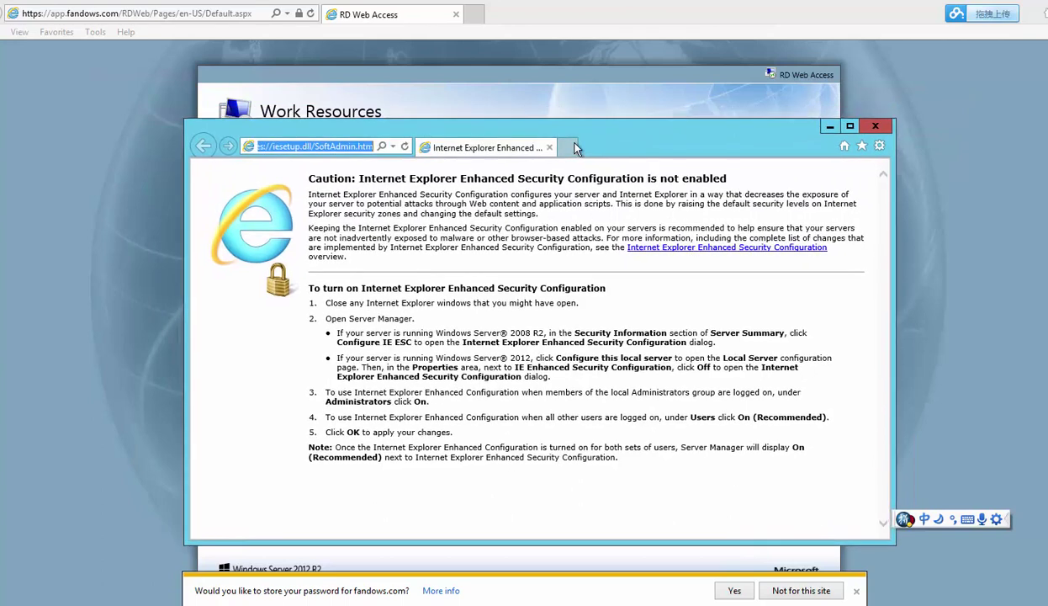
pyautogui.moveTo(565, 135); pyautogui.dragTo(606, 71)
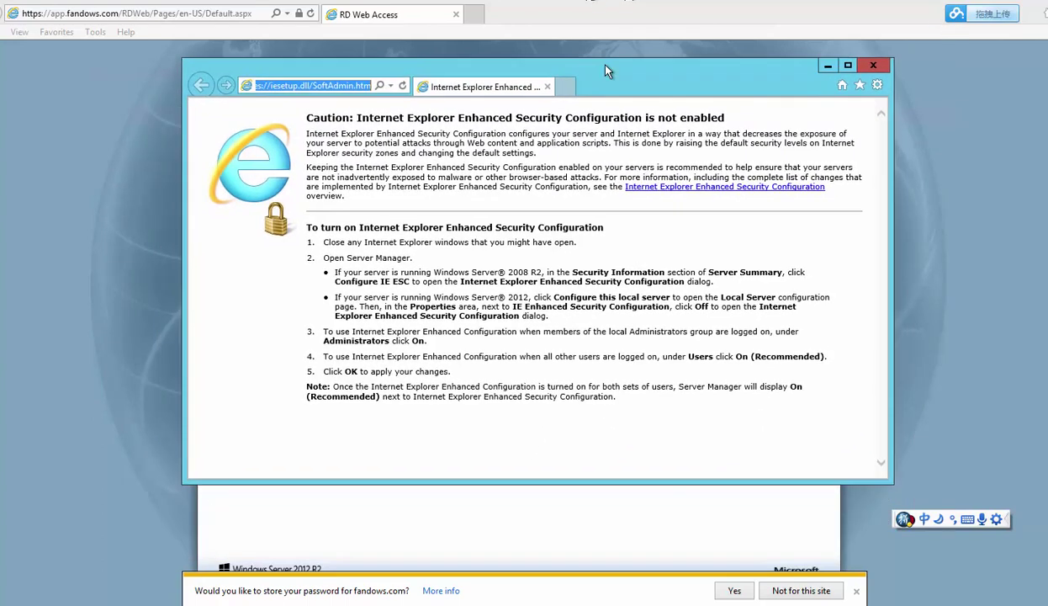
pyautogui.write('www.baidu.com/')
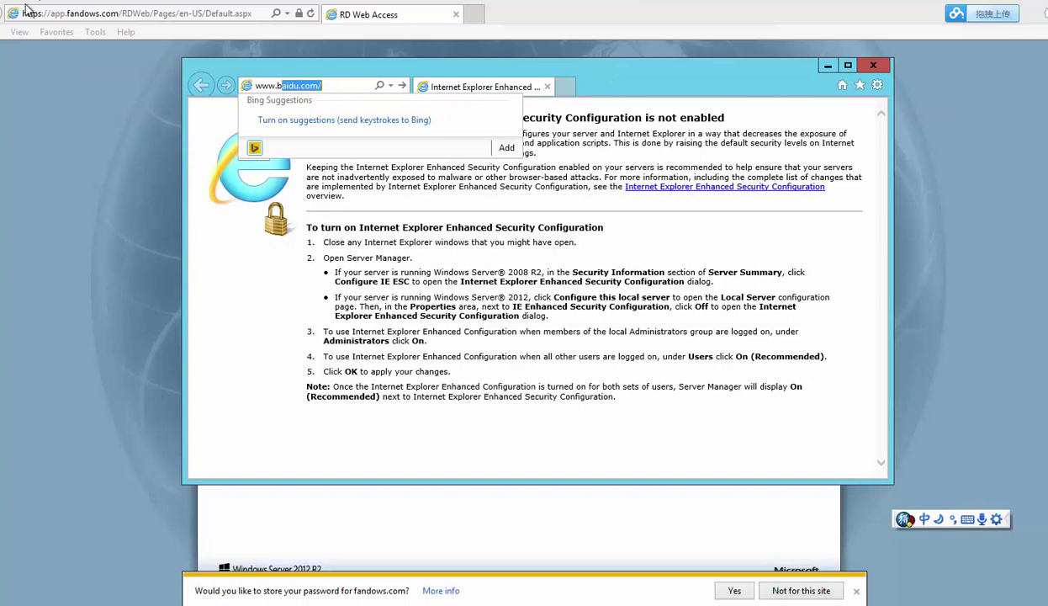
pyautogui.press('Return')
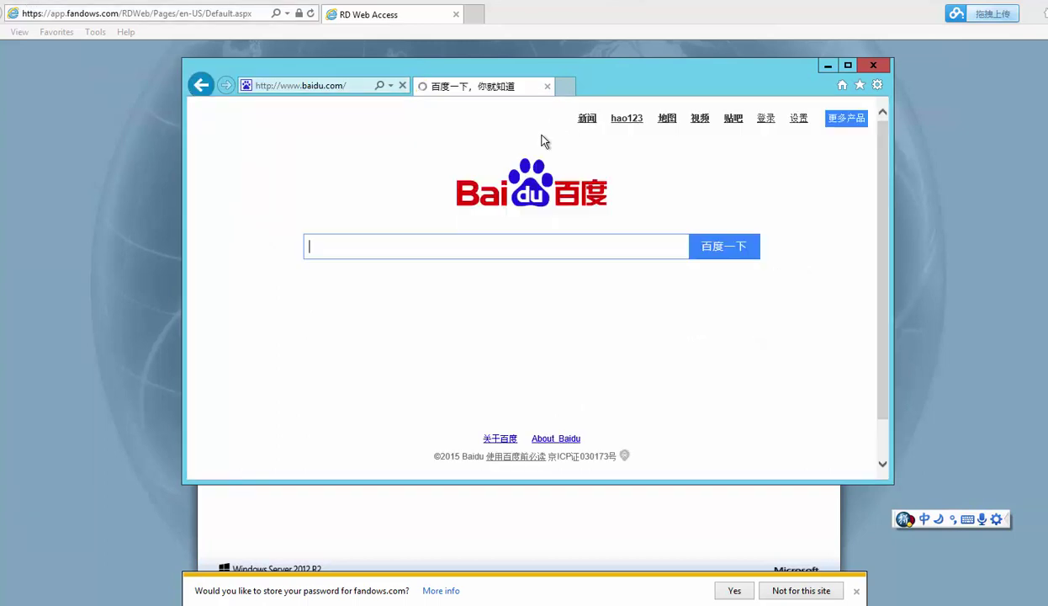
pyautogui.write('ip')
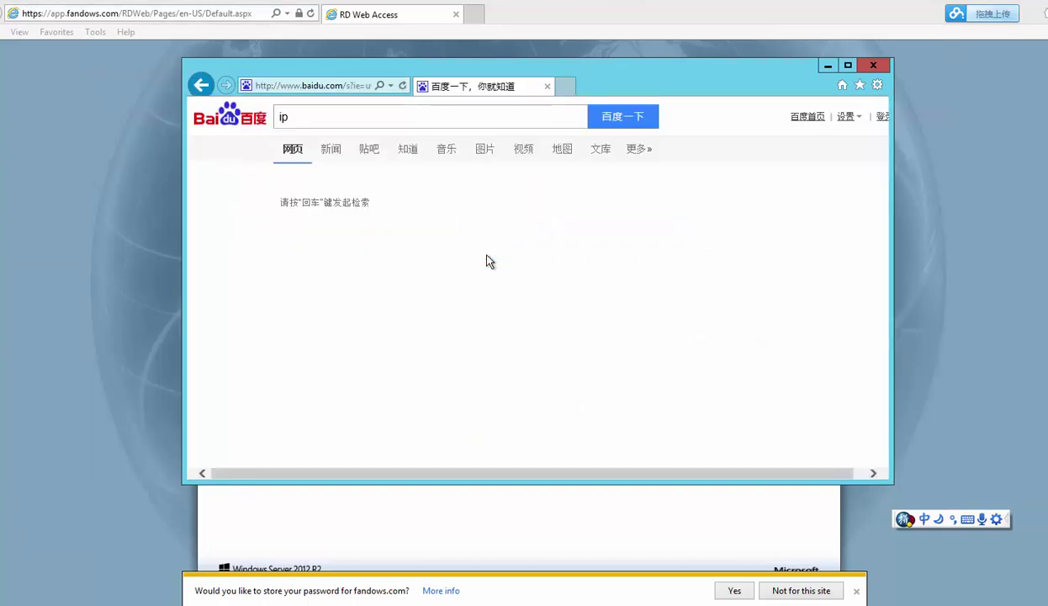
pyautogui.press('Return')
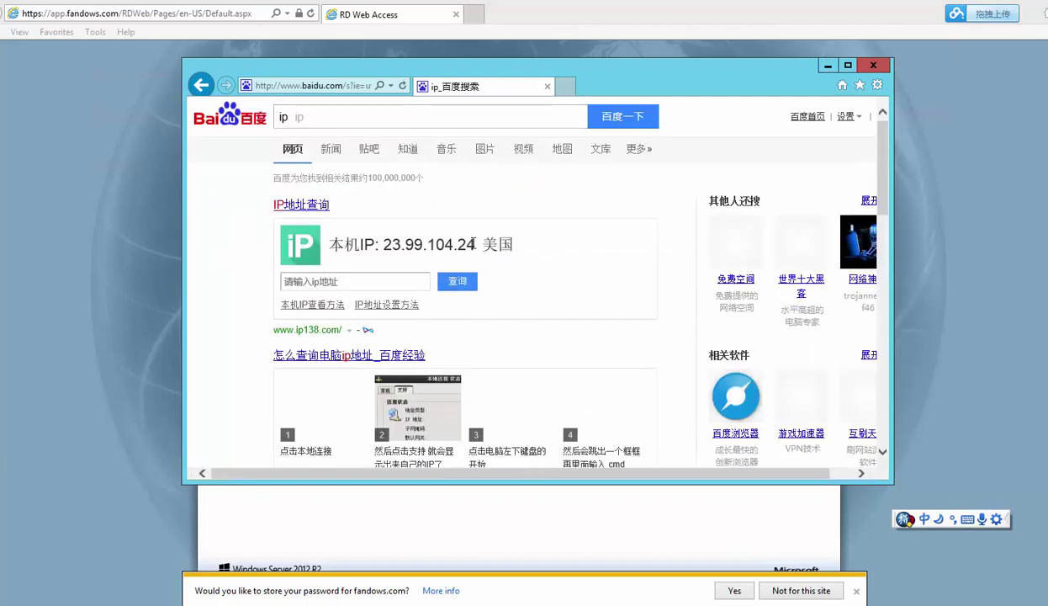
# In a new tab of the local browser, go to baidu.com and search for "ip" to look up the local machine's public address
pyautogui.click(468, 15)
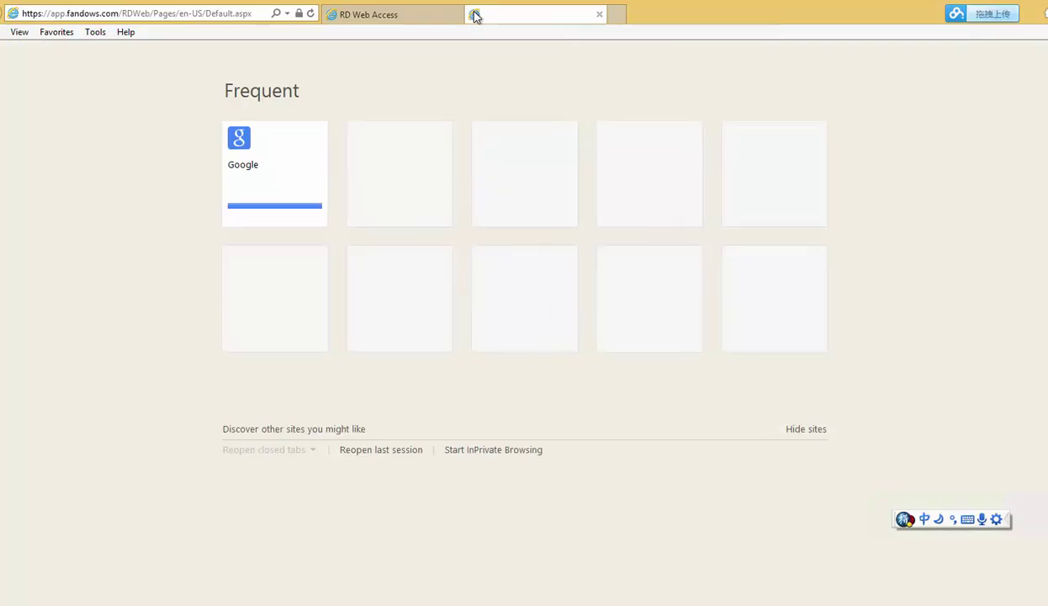
pyautogui.click(474, 14)
pyautogui.write('baidu.com/')
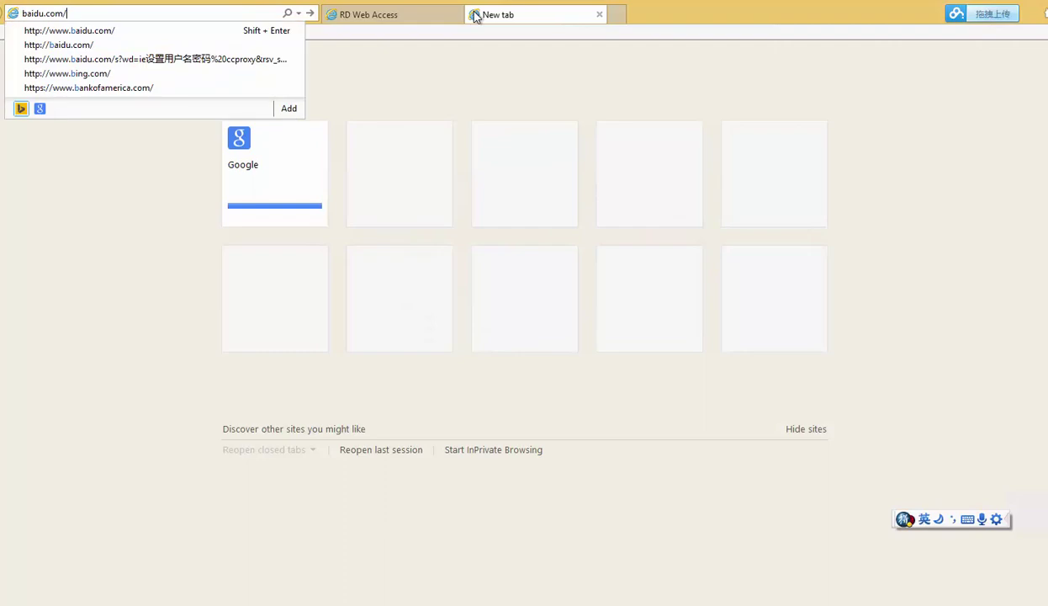
pyautogui.press('Return')
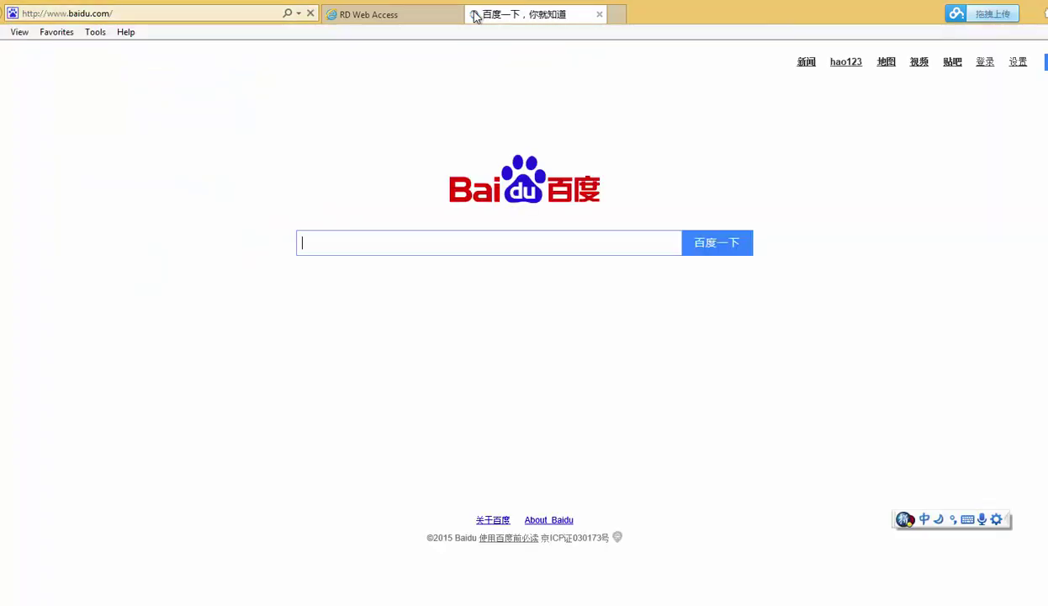
pyautogui.write('ip')
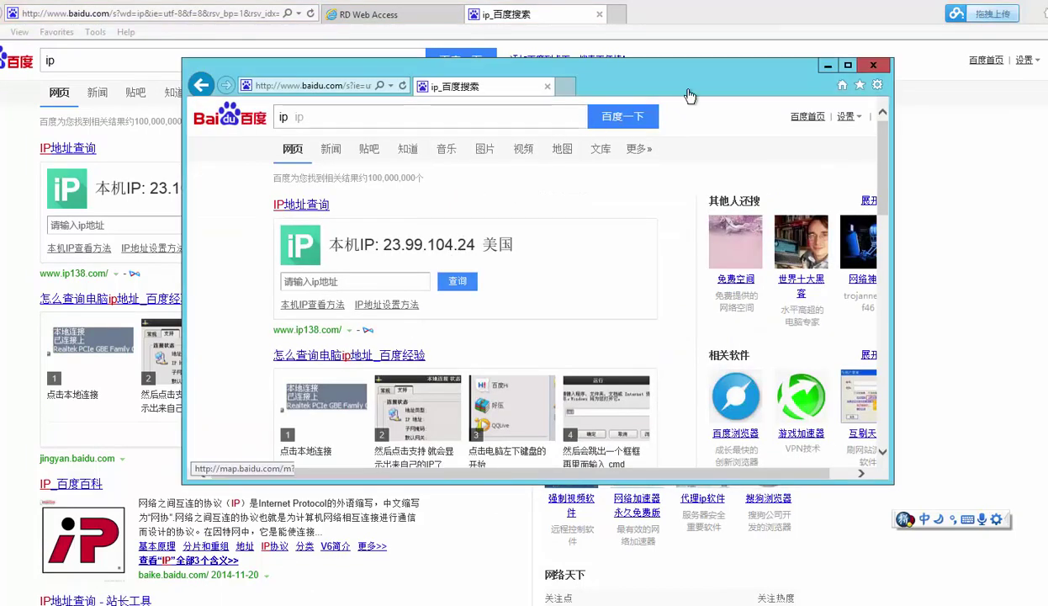
# Maximize the remote Internet Explorer window and switch to the local machine's Task Manager
pyautogui.doubleClick(697, 74)
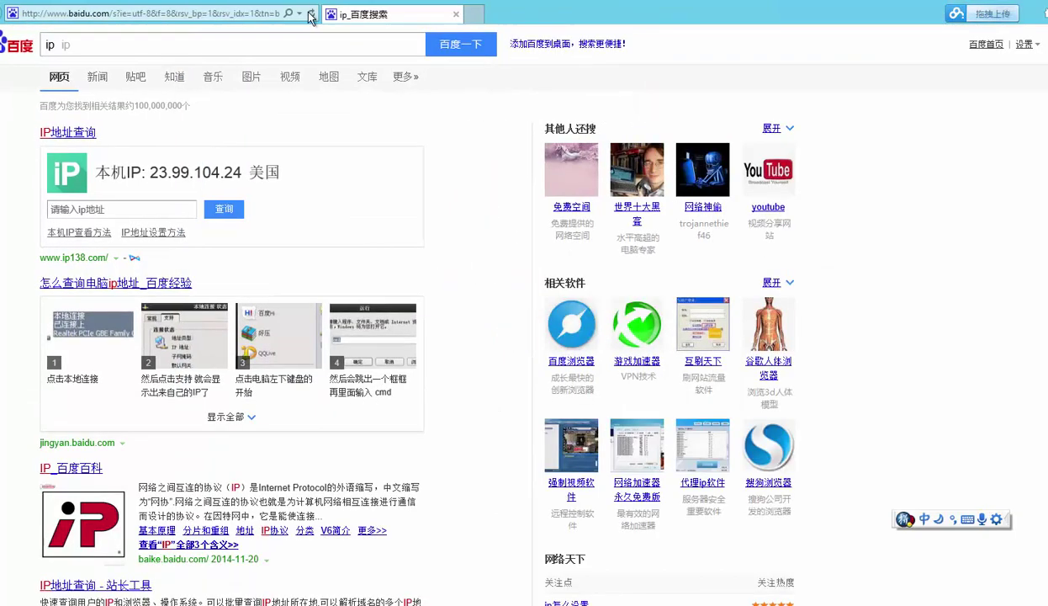
pyautogui.rightClick(464, 604)
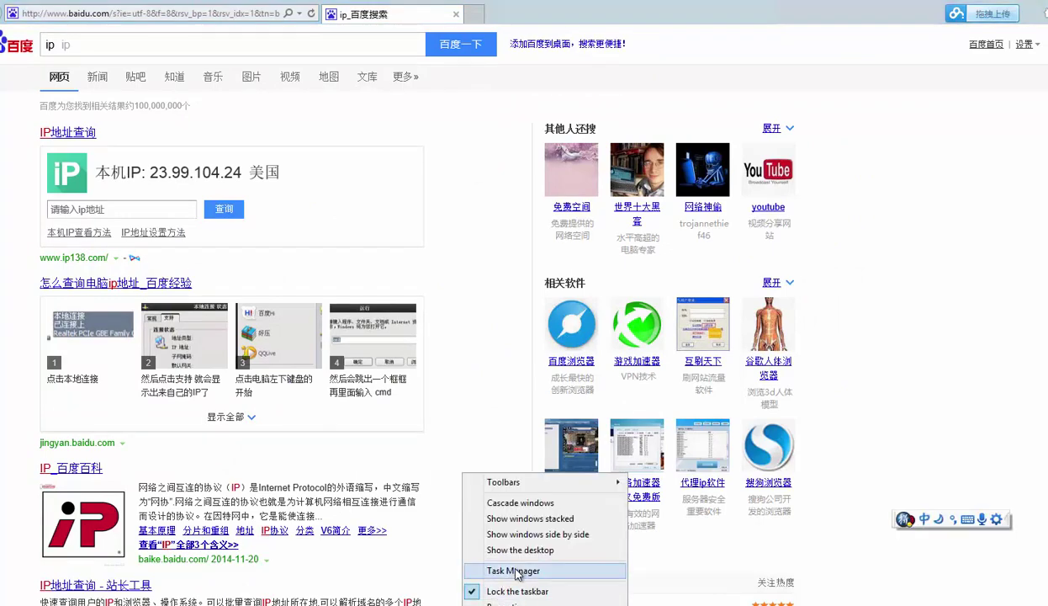
pyautogui.click(514, 571)
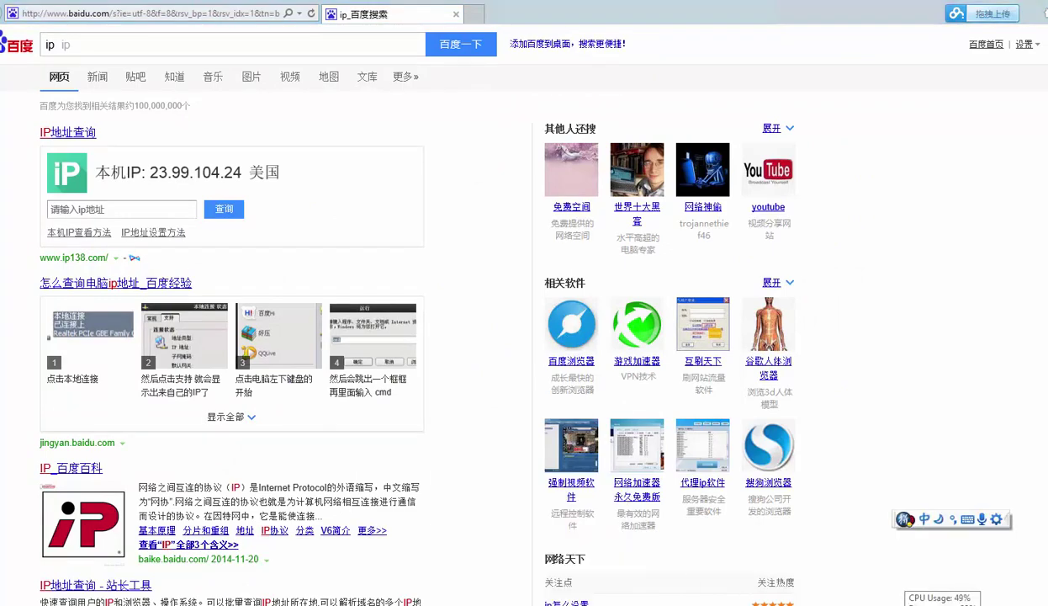
pyautogui.click(797, 141)
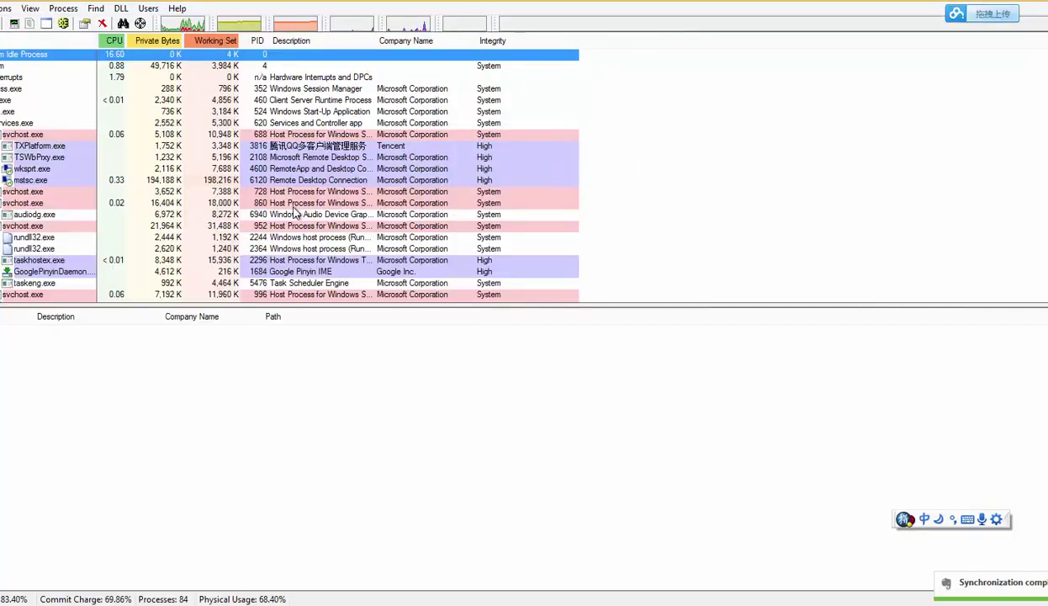
# Examine the running processes, from the Internet Explorer and Snipping Tool entries up to the system services, to find the RemoteApp browser's process
pyautogui.scroll(-20, 292, 213)
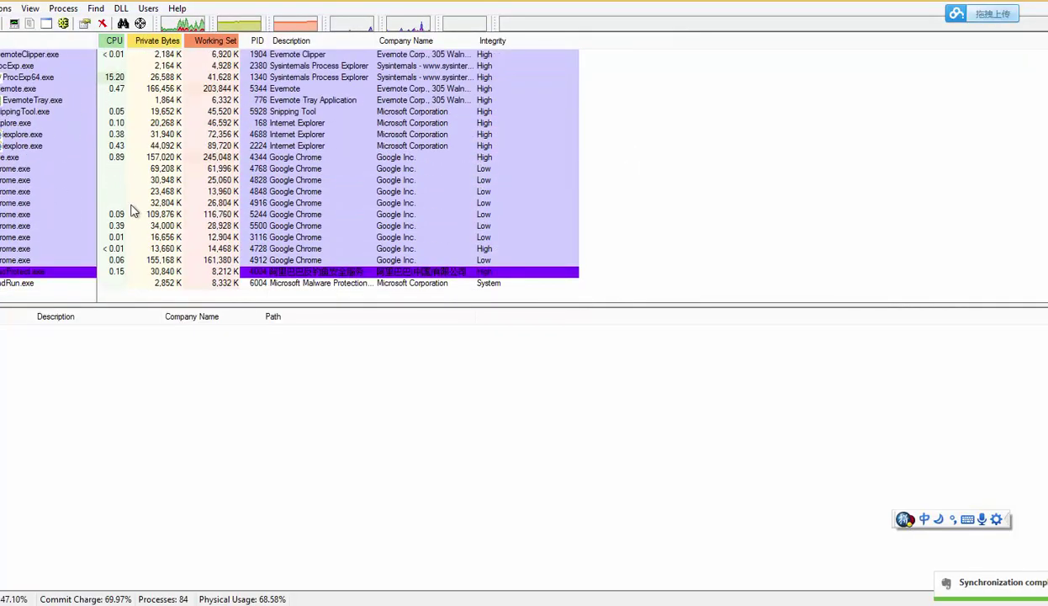
pyautogui.scroll(2, 172, 158)
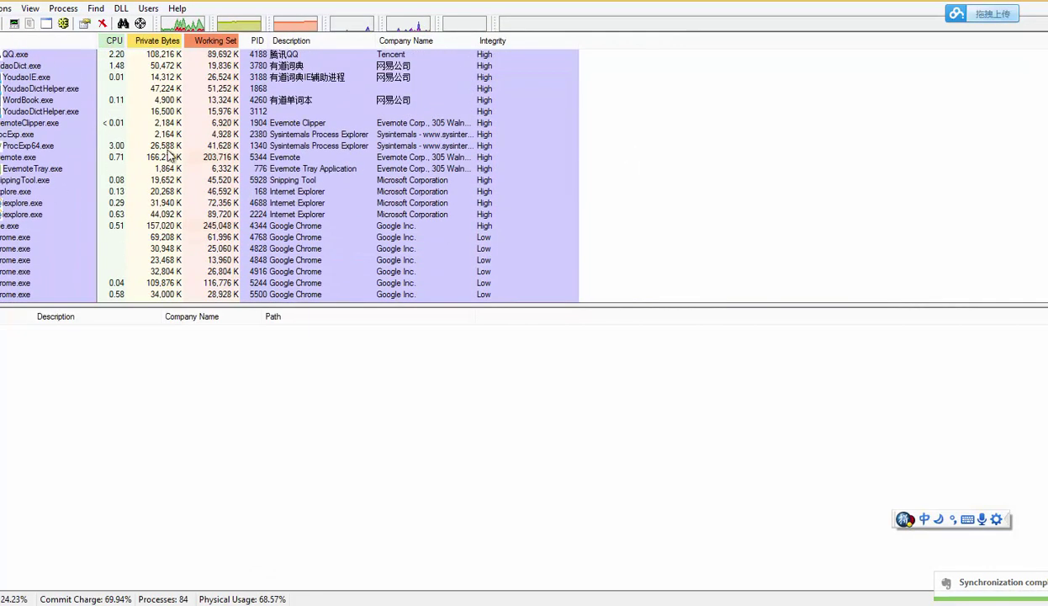
pyautogui.scroll(2, 169, 158)
pyautogui.scroll(1, 93, 269)
pyautogui.click(107, 261)
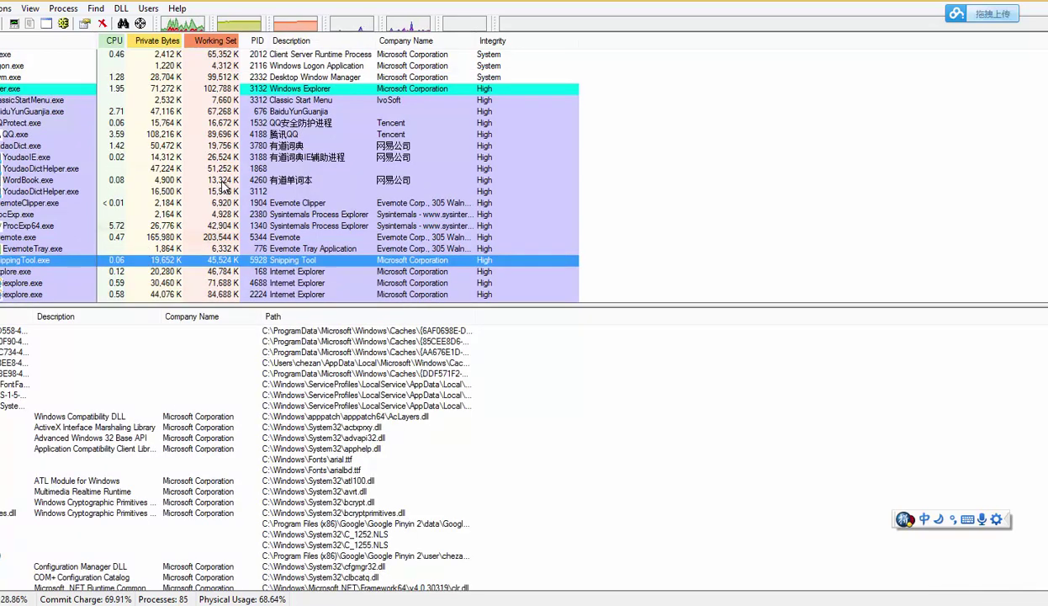
pyautogui.scroll(-5, 206, 173)
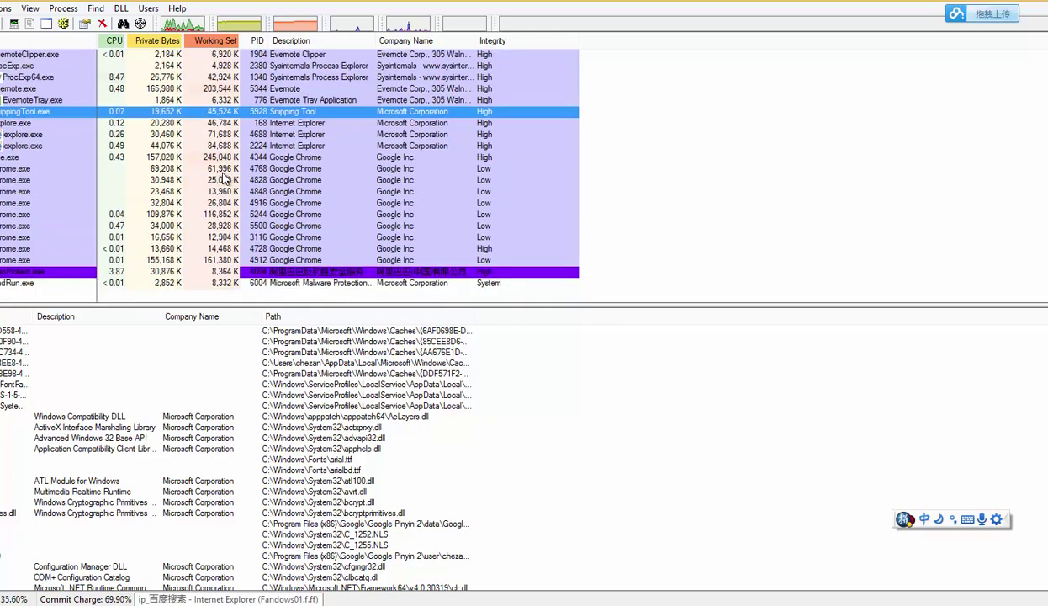
pyautogui.scroll(9, 261, 226)
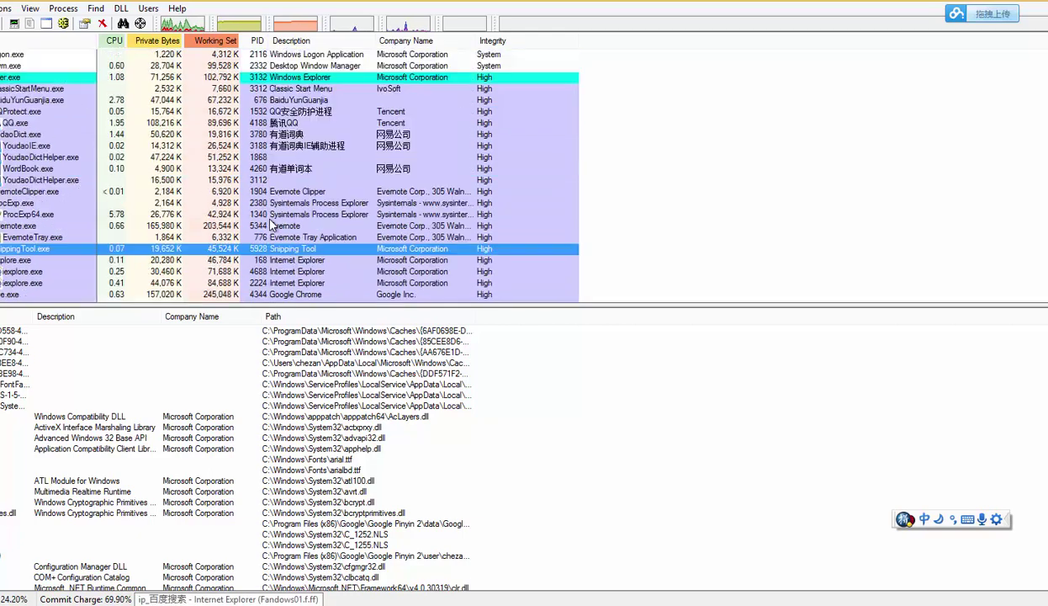
pyautogui.scroll(5, 249, 210)
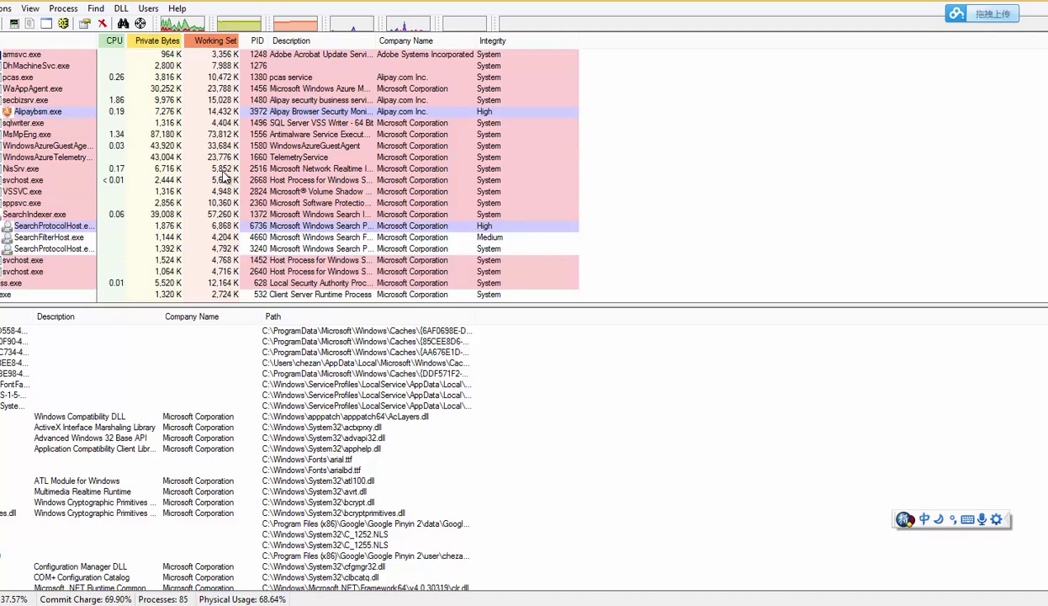
pyautogui.scroll(5, 223, 172)
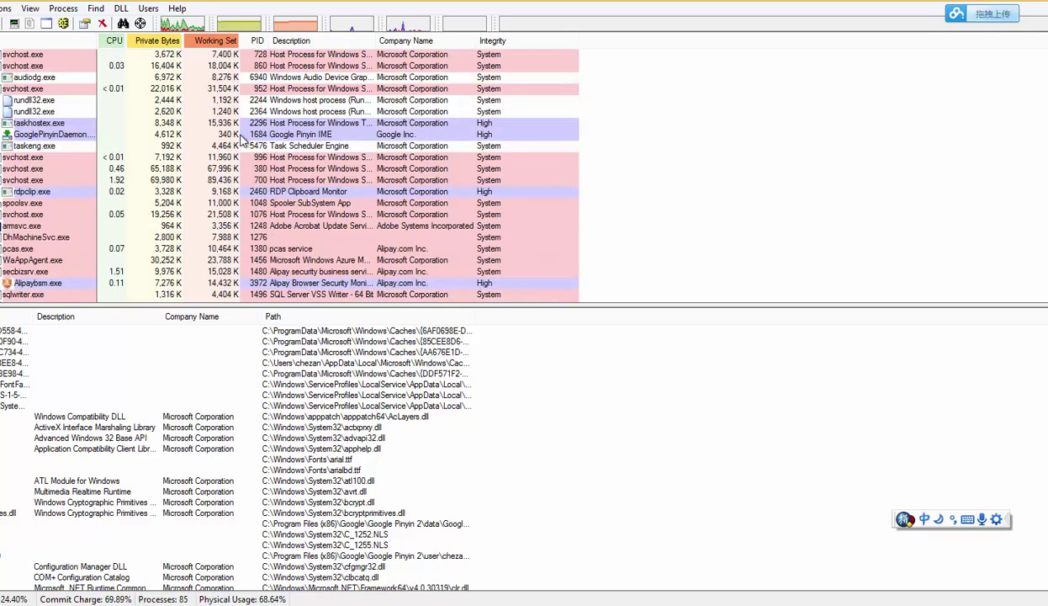
pyautogui.scroll(4, 242, 139)
# Find the processes whose names start with "r" and select rdpclip.exe to show its loaded DLLs
pyautogui.press('r')
pyautogui.press('r')
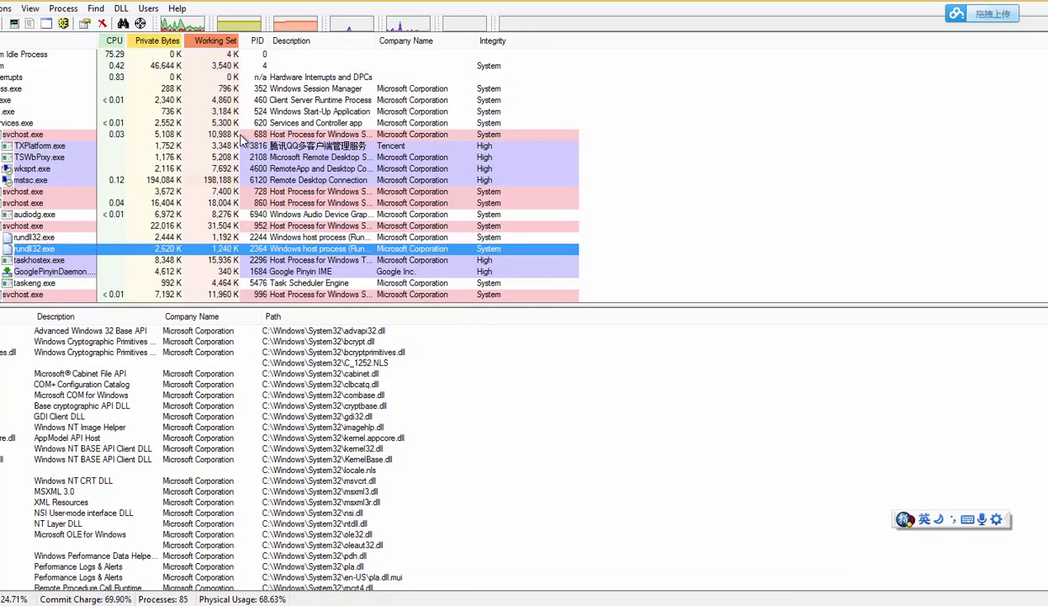
pyautogui.press('r')
pyautogui.press('r')
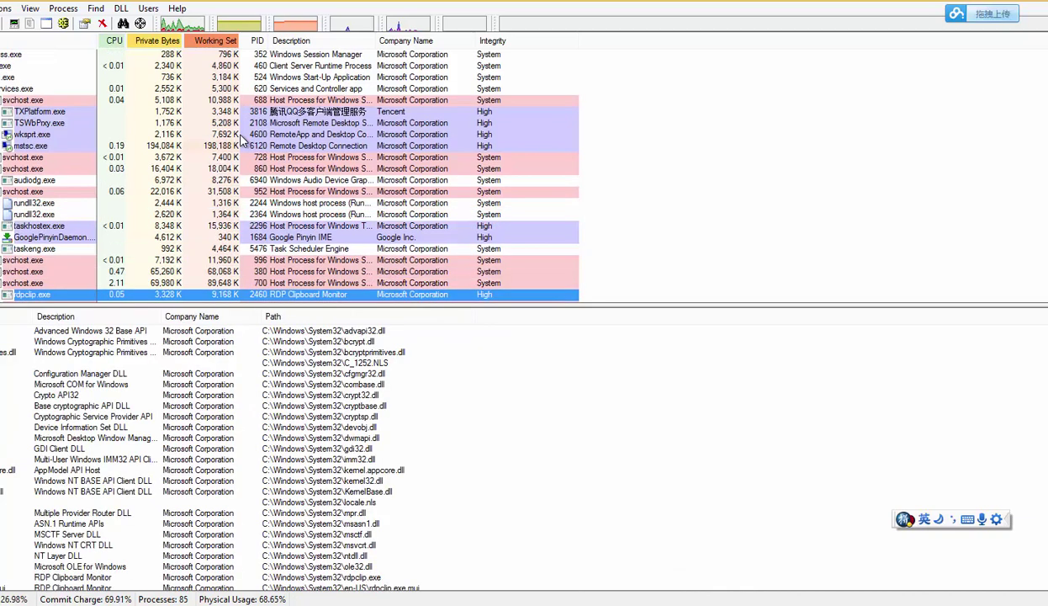
pyautogui.scroll(-2, 226, 186)
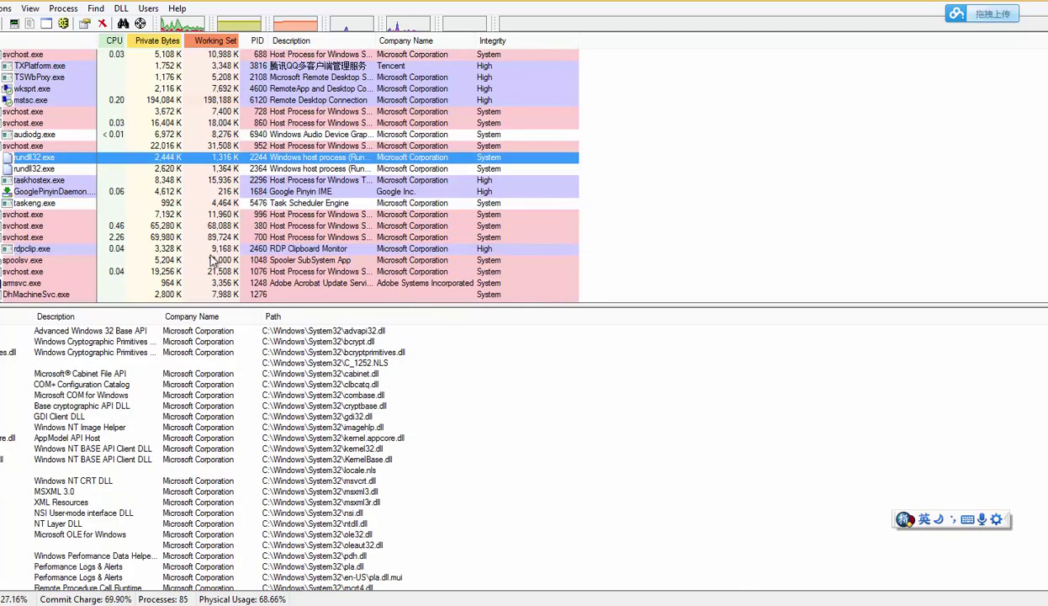
pyautogui.click(285, 250)
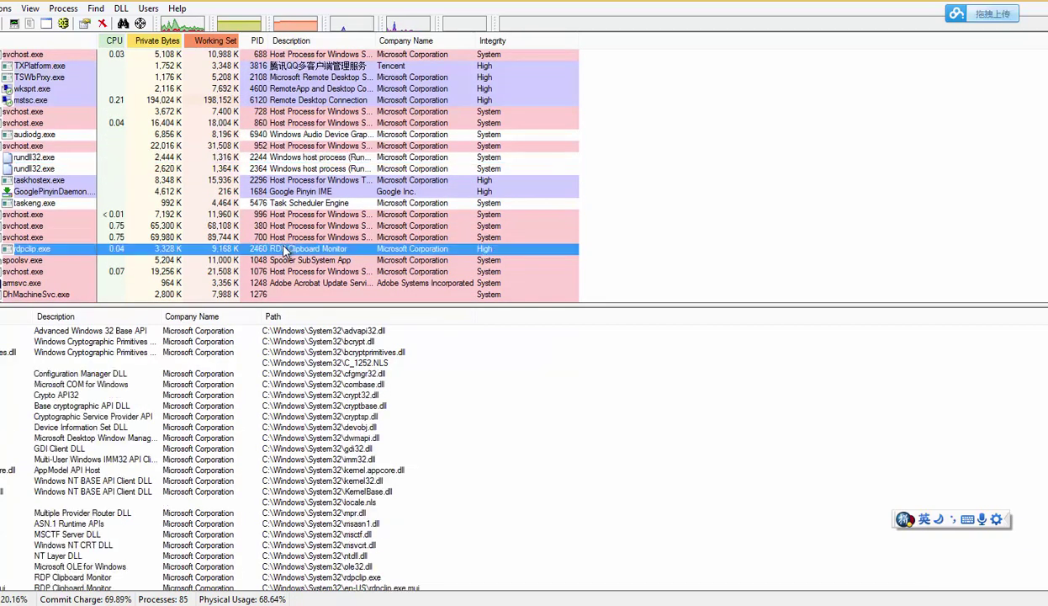
# Check the rest of the process list for remote desktop processes and select wksprt.exe to show its loaded DLLs
pyautogui.scroll(-3, 402, 250)
pyautogui.scroll(-10, 402, 252)
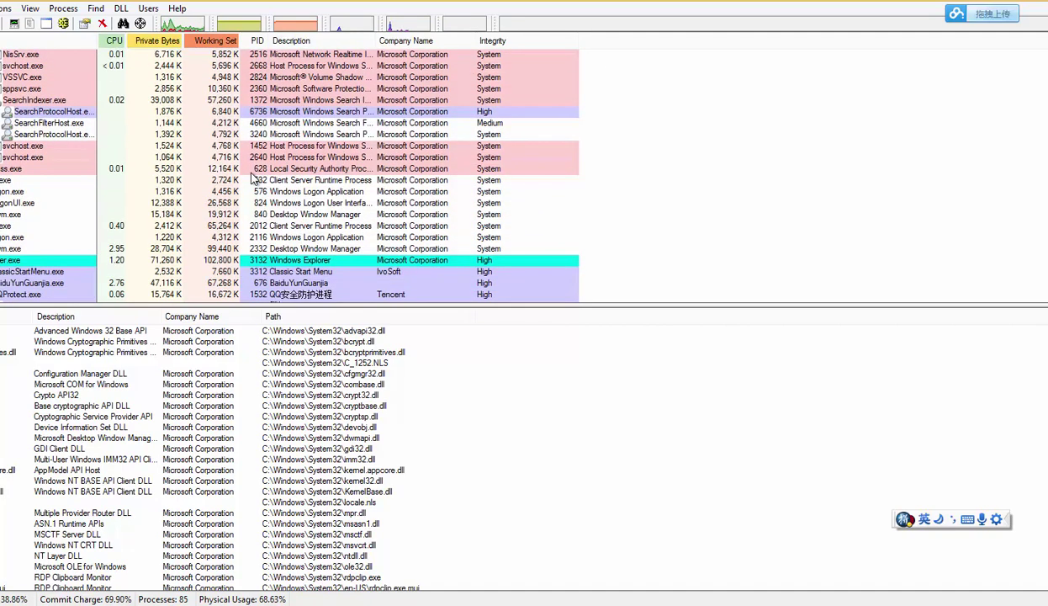
pyautogui.scroll(-3, 253, 178)
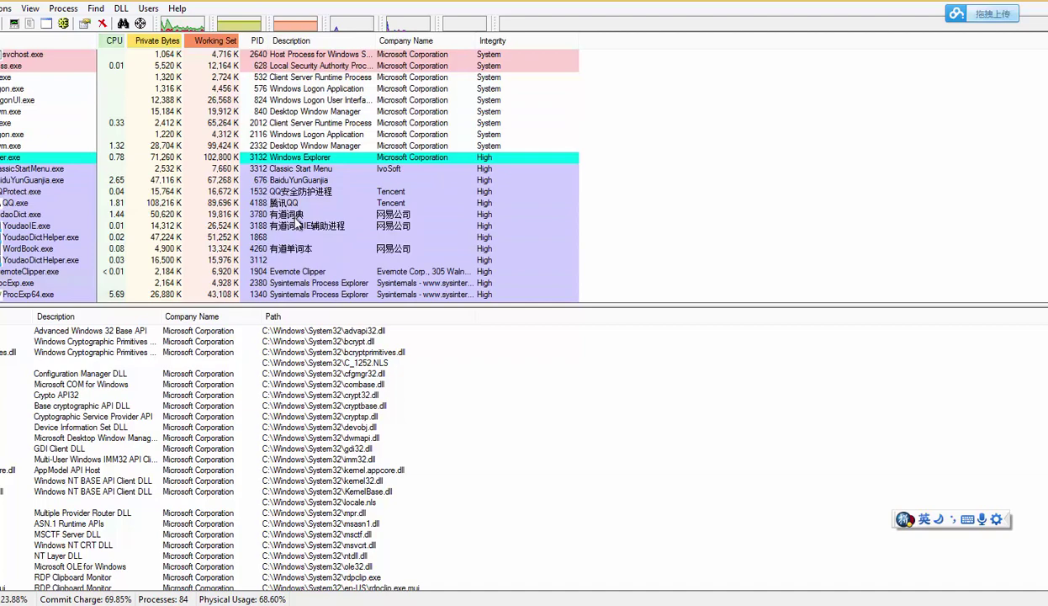
pyautogui.scroll(-6, 297, 223)
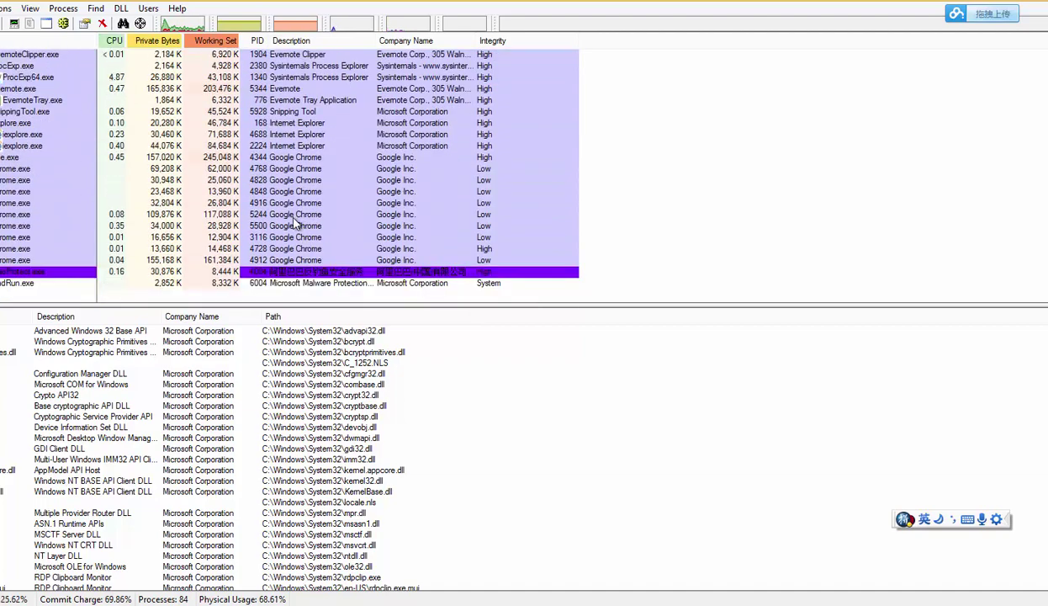
pyautogui.scroll(10, 261, 186)
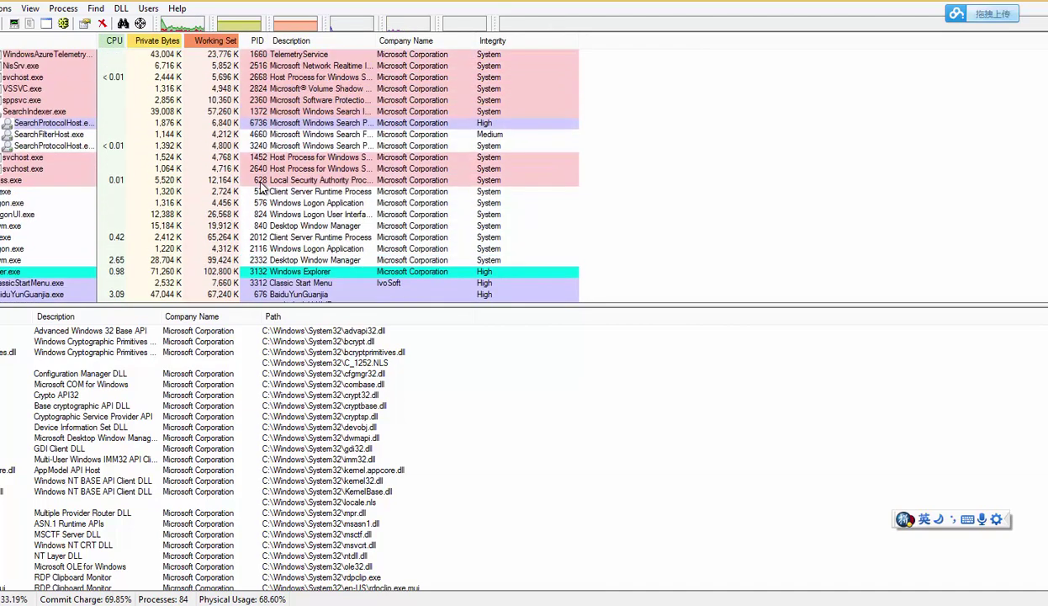
pyautogui.scroll(5, 260, 187)
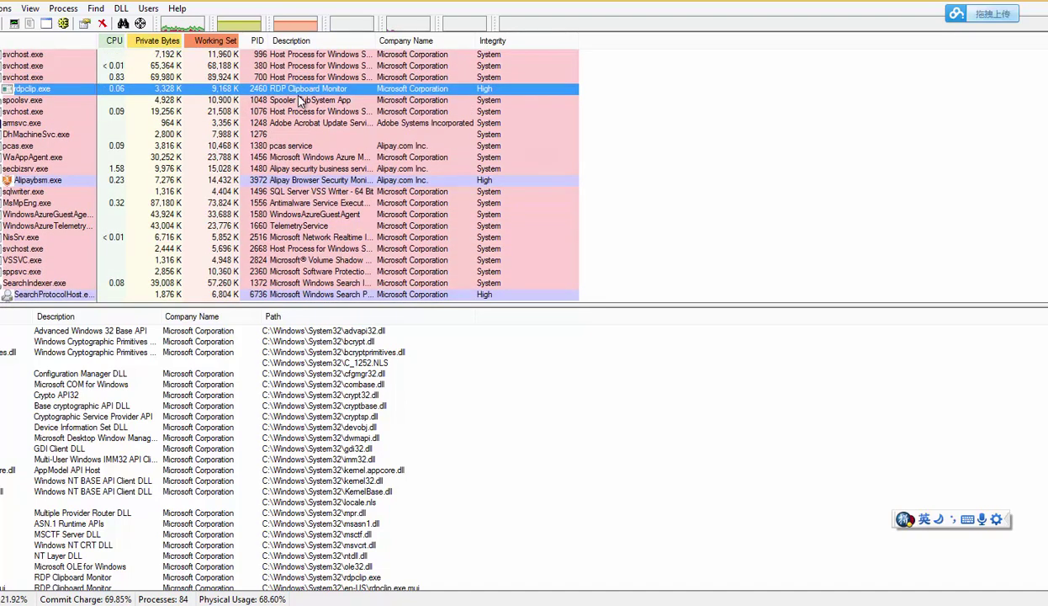
pyautogui.scroll(2, 305, 103)
pyautogui.scroll(5, 312, 112)
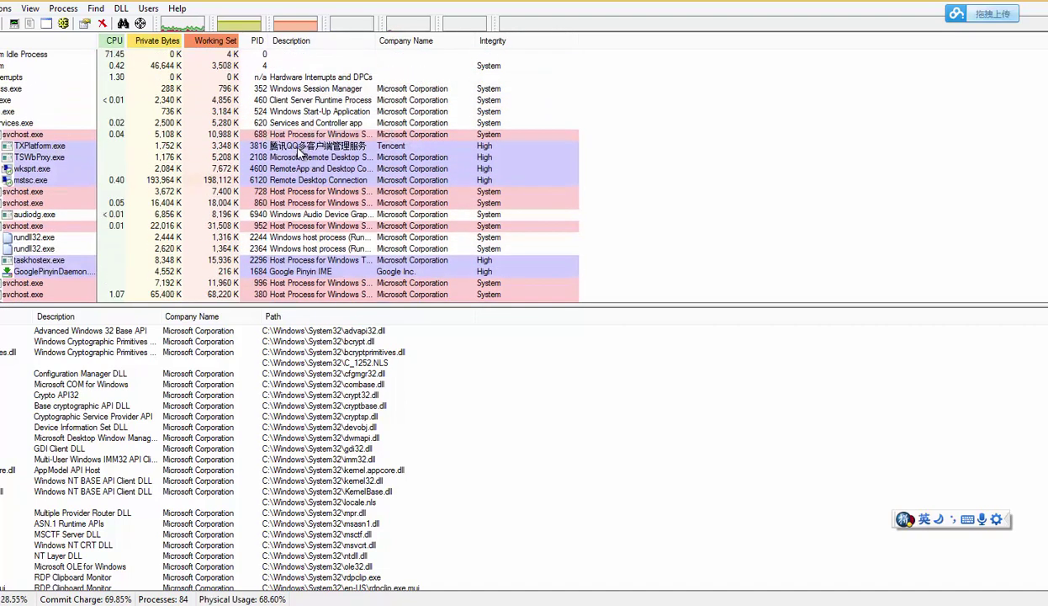
pyautogui.click(162, 171)
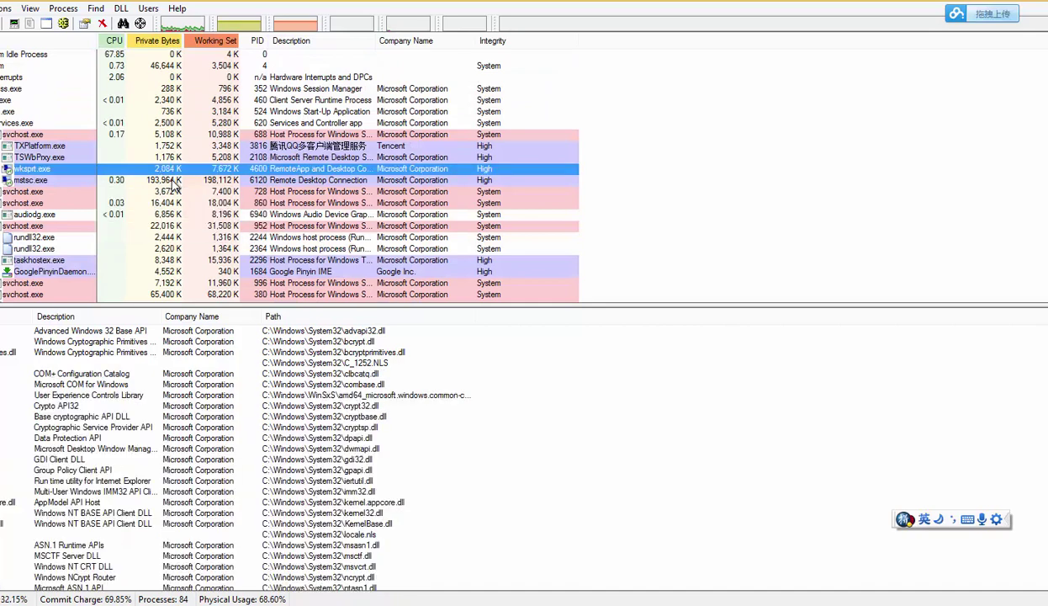
# Kill the mstsc.exe Remote Desktop Connection process in the process list and confirm it
pyautogui.click(168, 180)
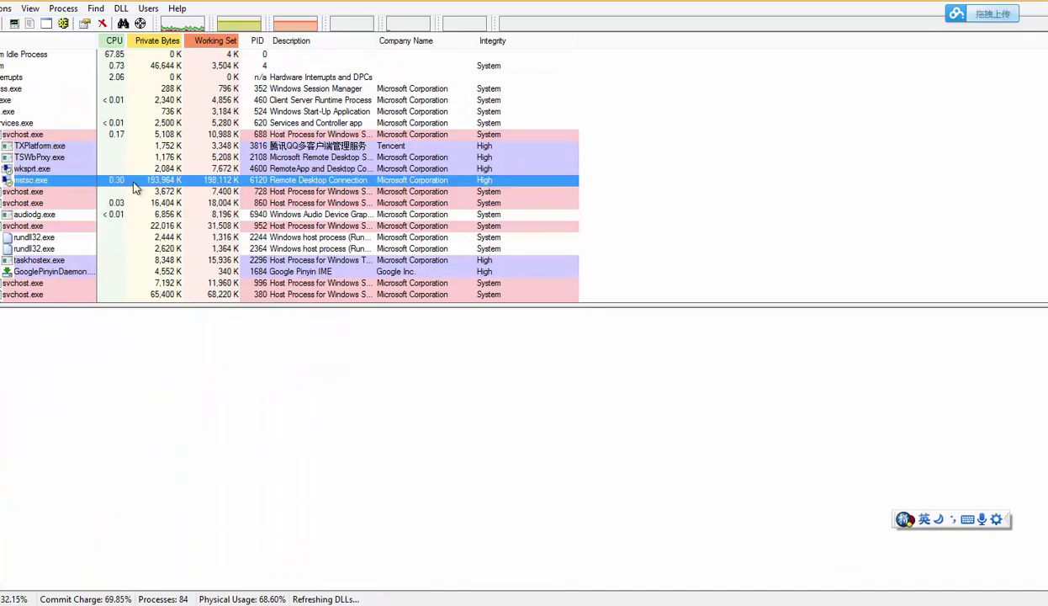
pyautogui.rightClick(259, 181)
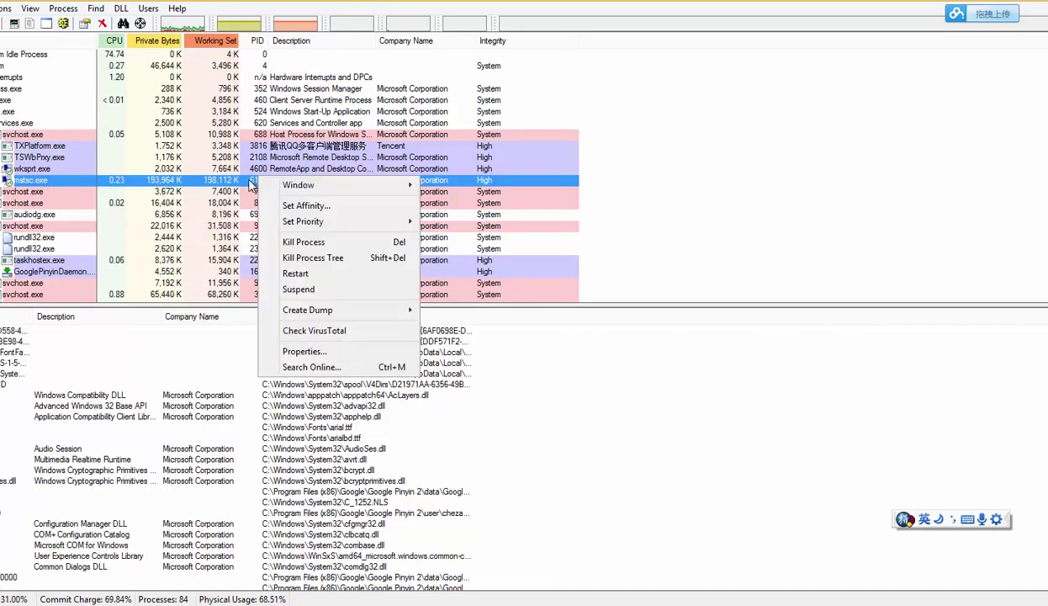
pyautogui.click(320, 242)
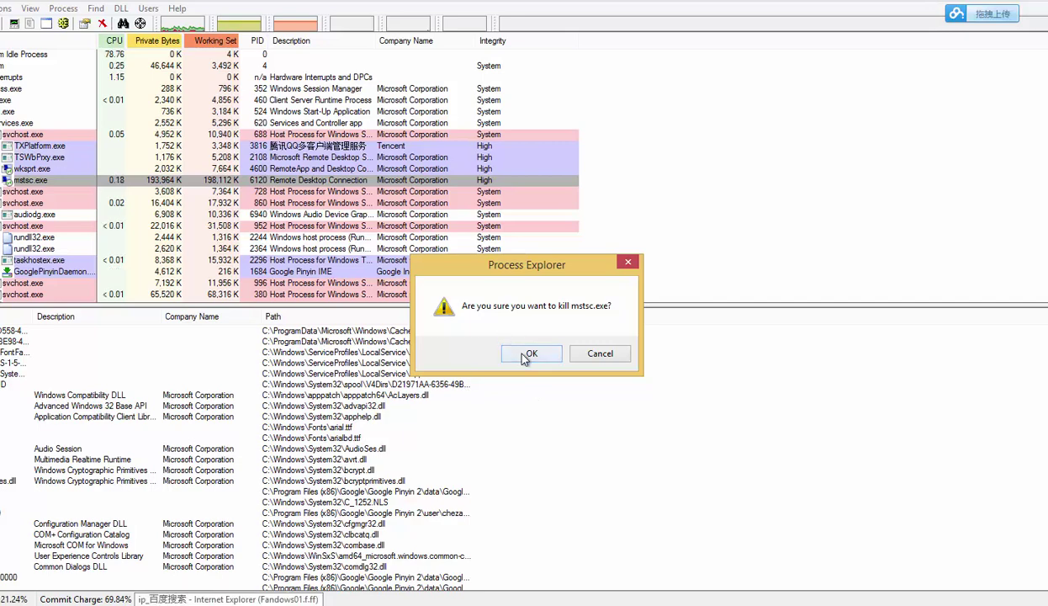
pyautogui.click(527, 354)
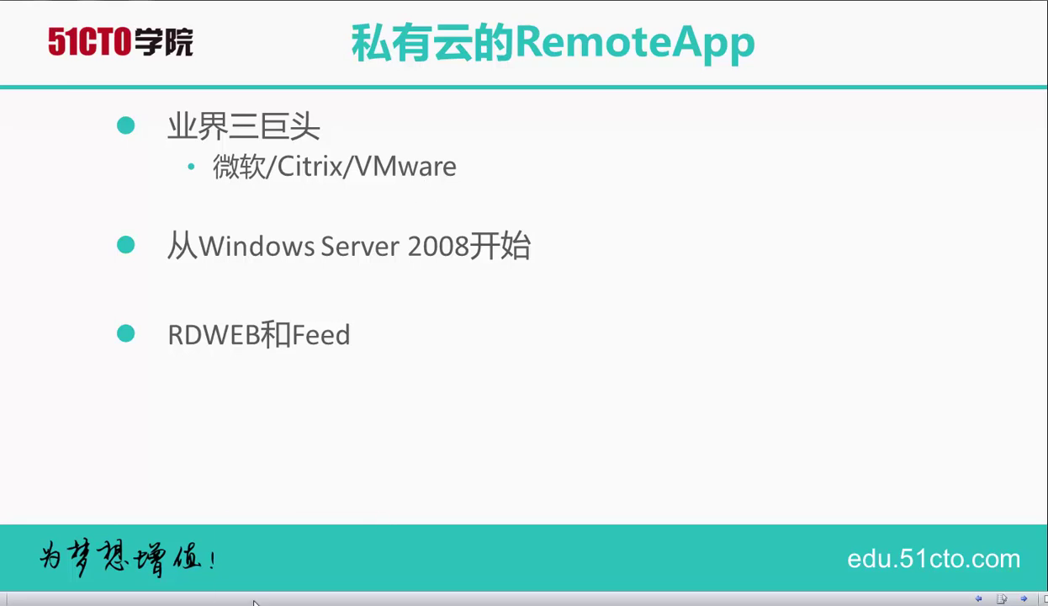
# Switch to the local Internet Explorer, view the published programs on the RD Web Access page, and return to the slides
pyautogui.moveTo(298, 599)
pyautogui.click(298, 551)
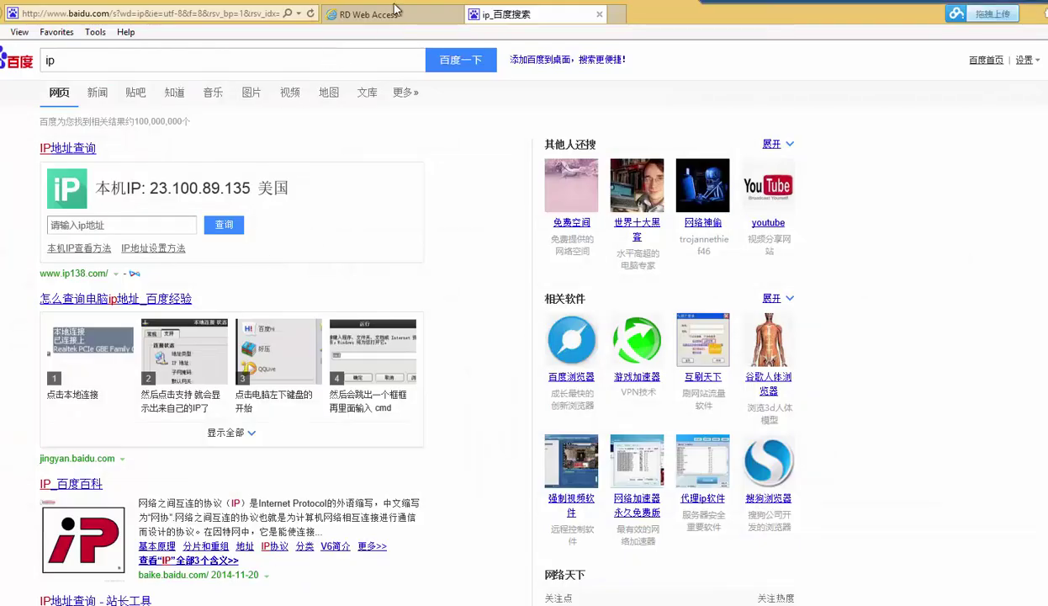
pyautogui.click(32, 563)
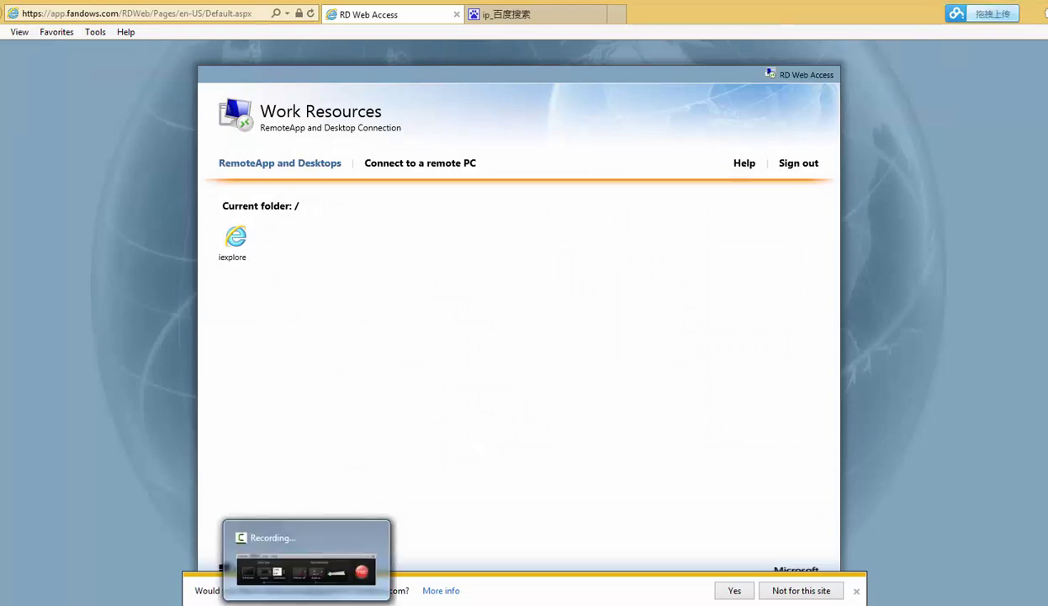
pyautogui.click(833, 589)
pyautogui.moveTo(1009, 3)
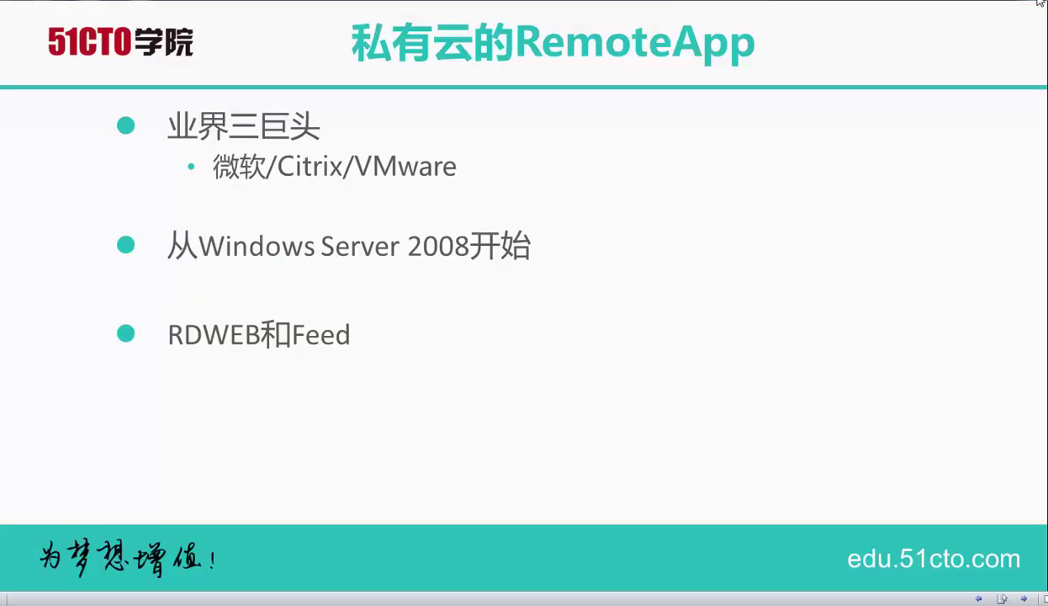
# Connect by Remote Desktop to fandows01.cloudapp.net with the account password and maximize the session window
pyautogui.press('super+r')
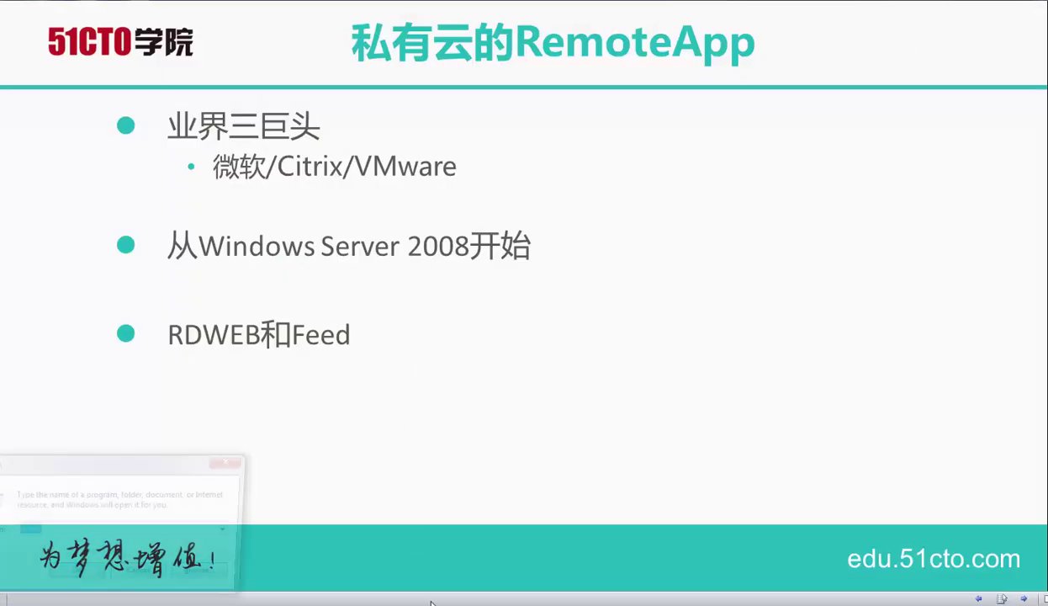
pyautogui.press('Return')
pyautogui.press('Return')
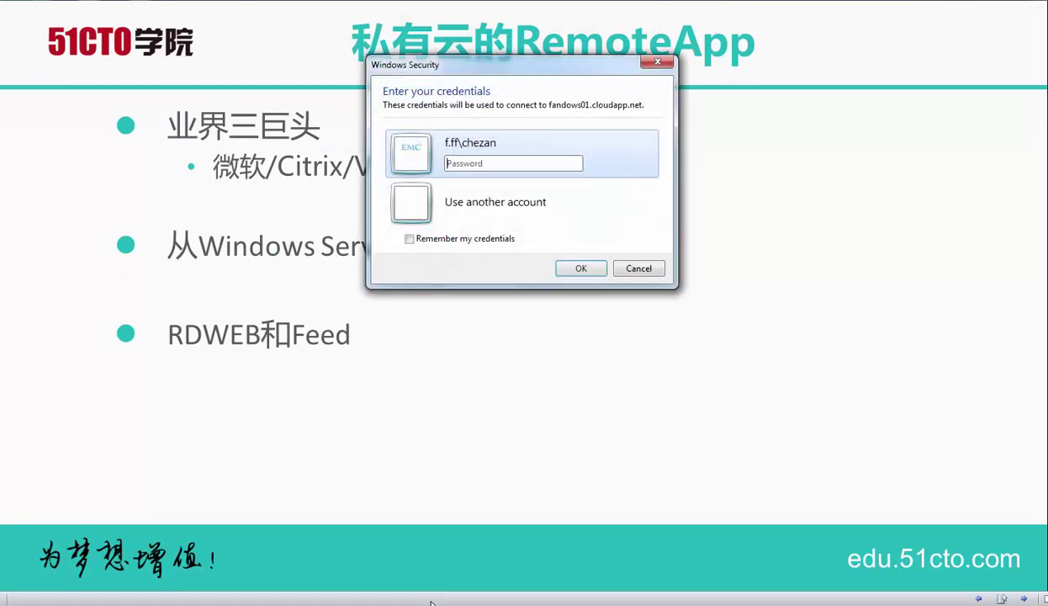
pyautogui.write('•••••••••')
pyautogui.press('Return')
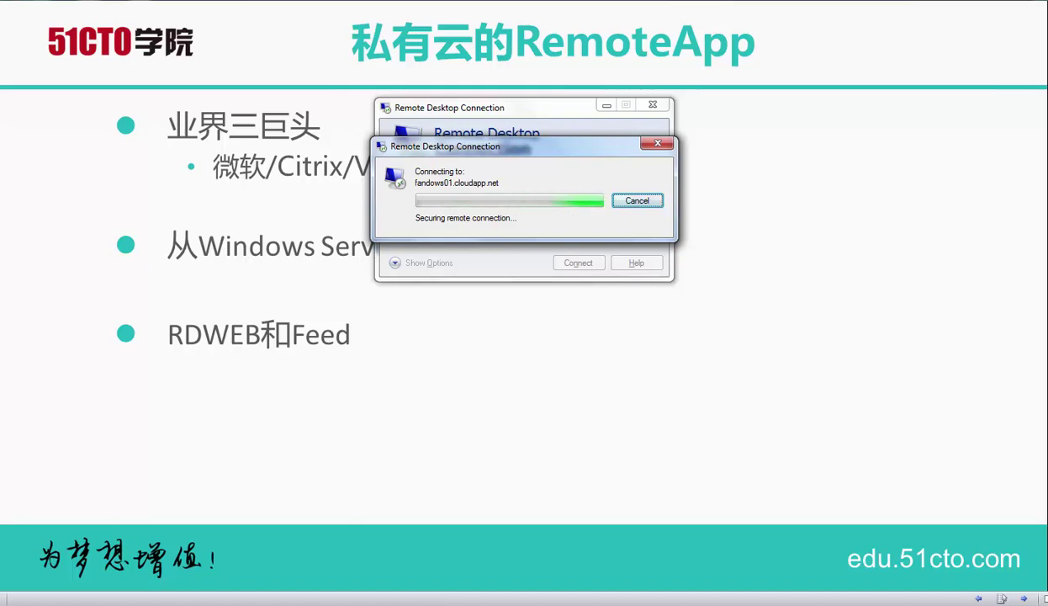
pyautogui.press('Return')
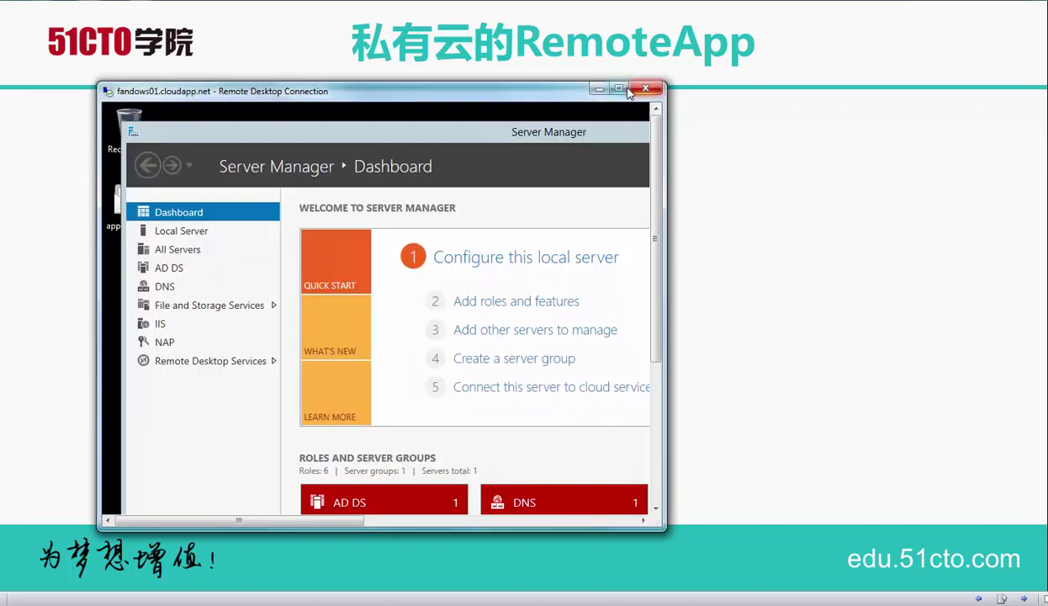
pyautogui.click(619, 88)
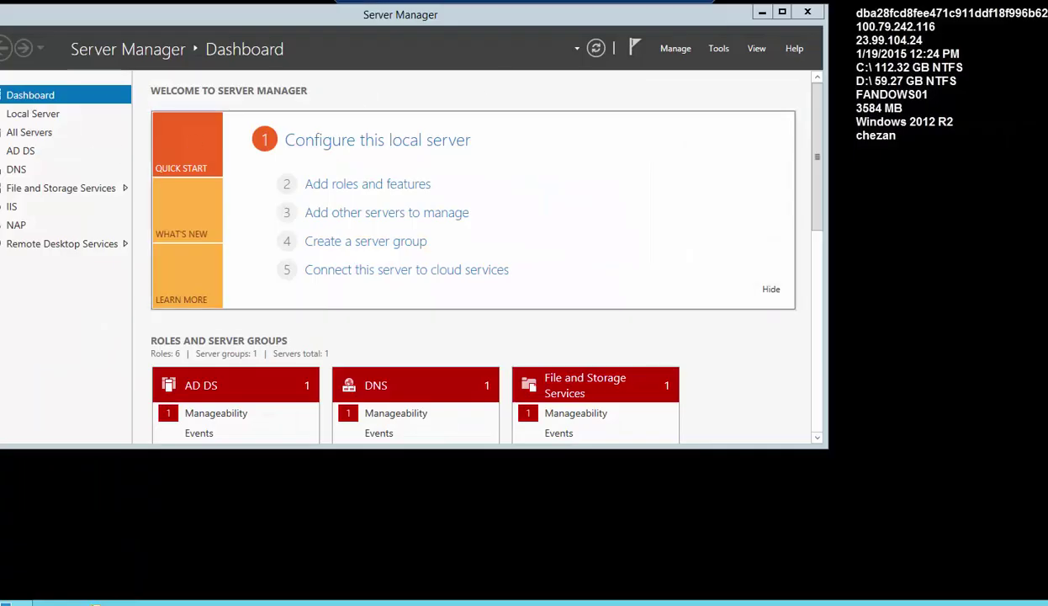
# Open the Fandows IE collection under Remote Desktop Services to view its RemoteApp programs and connections
pyautogui.click(67, 243)
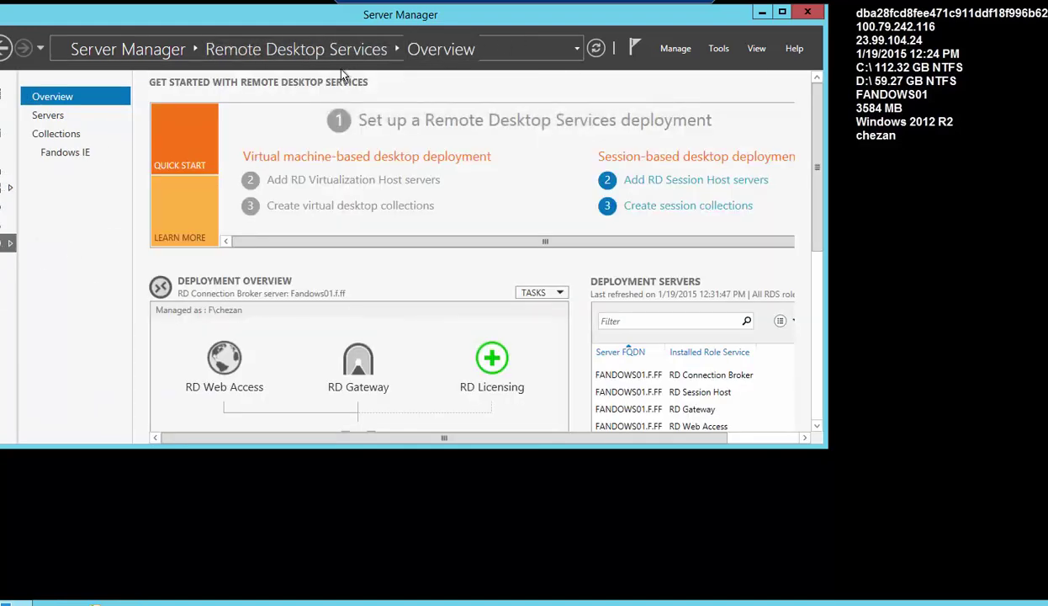
pyautogui.click(76, 135)
pyautogui.click(74, 154)
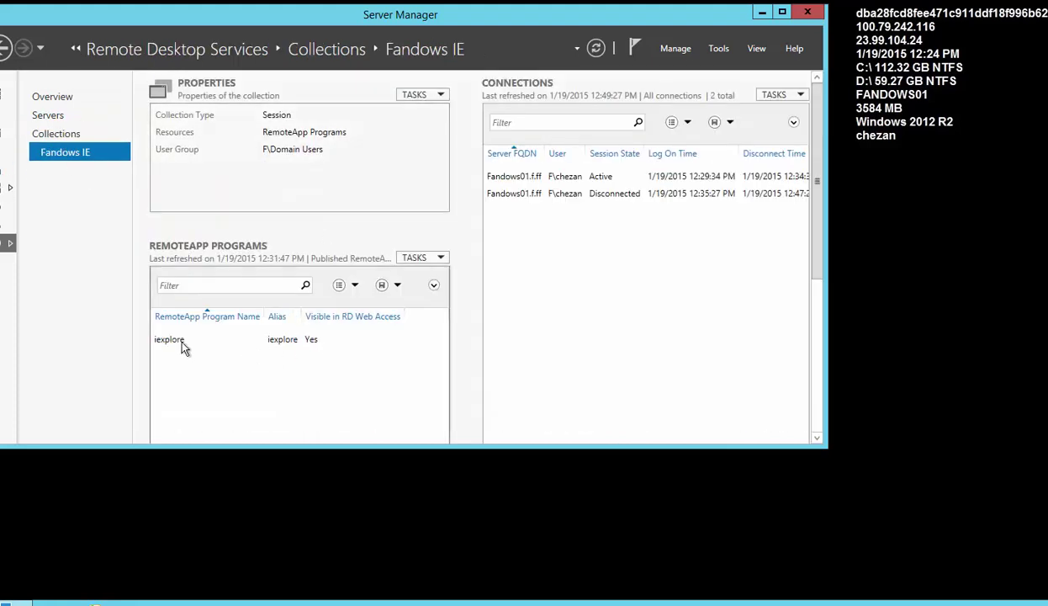
pyautogui.moveTo(474, 18); pyautogui.dragTo(588, 108)
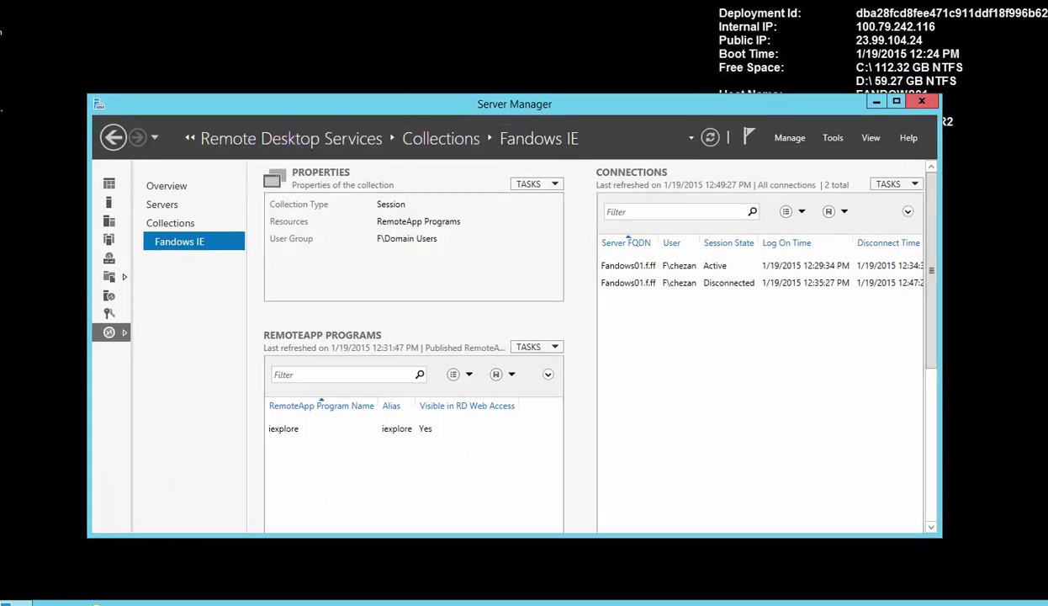
# Close Server Manager and leave the remote session for the presentation slides
pyautogui.click(925, 102)
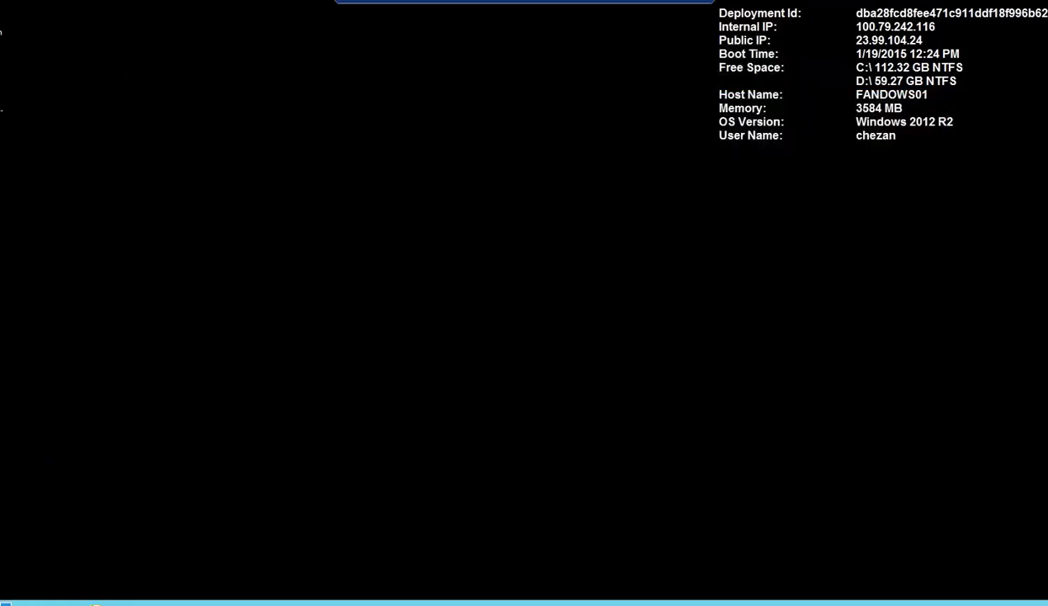
pyautogui.click(673, 2)
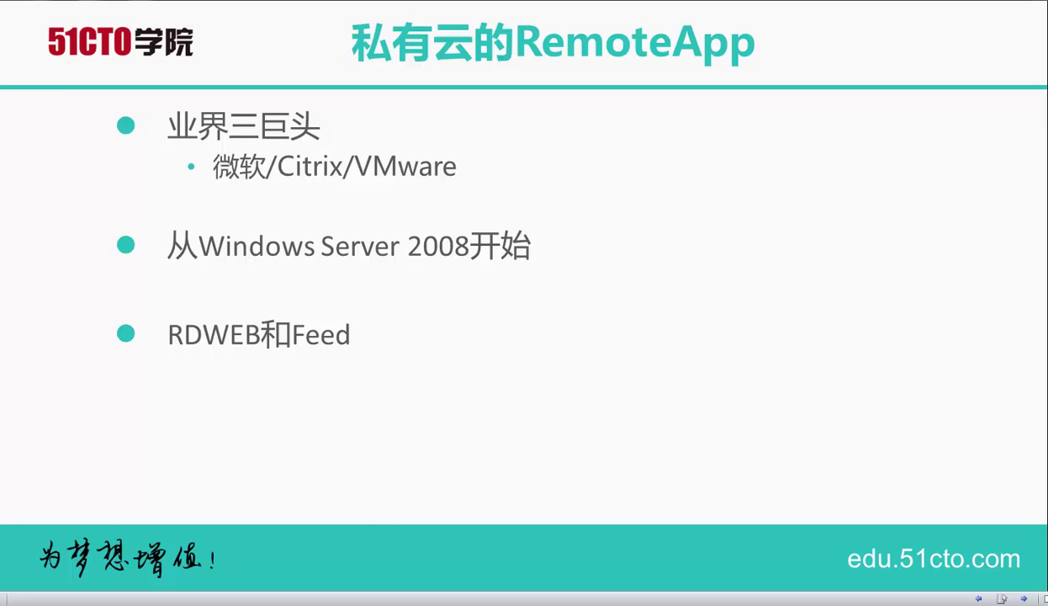
pyautogui.click(576, 266)
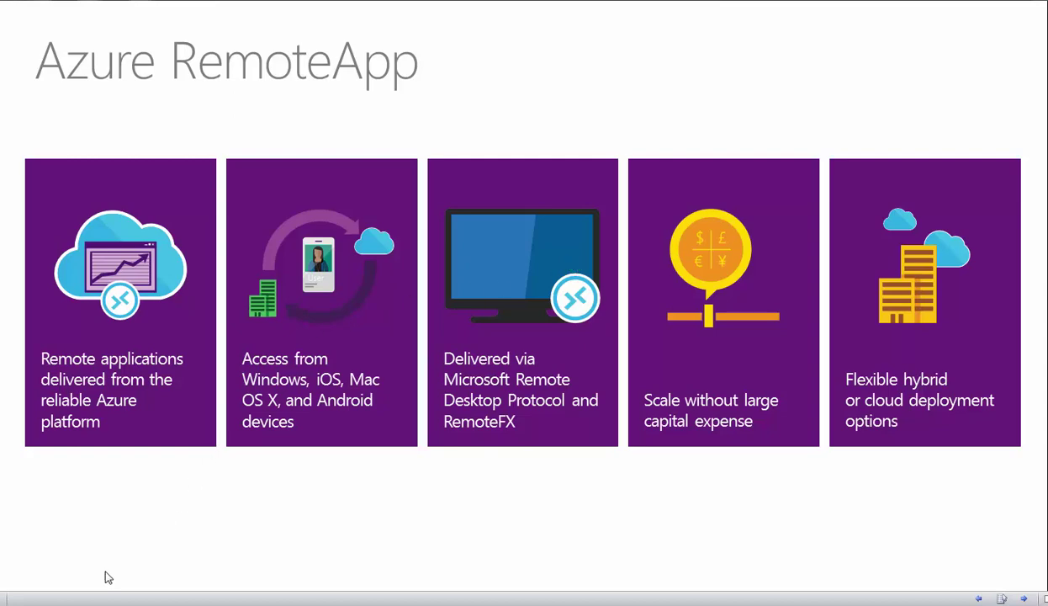
# Switch to the Microsoft Azure management portal and open its RemoteApp service
pyautogui.hotkey('alt', 'Tab')
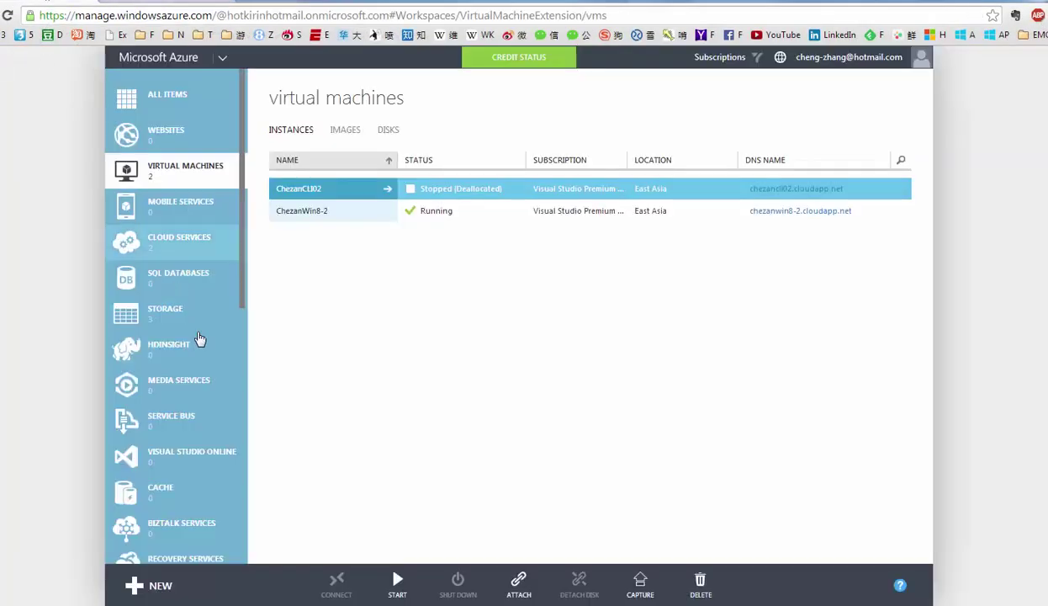
pyautogui.scroll(-5, 202, 345)
pyautogui.scroll(-5, 208, 357)
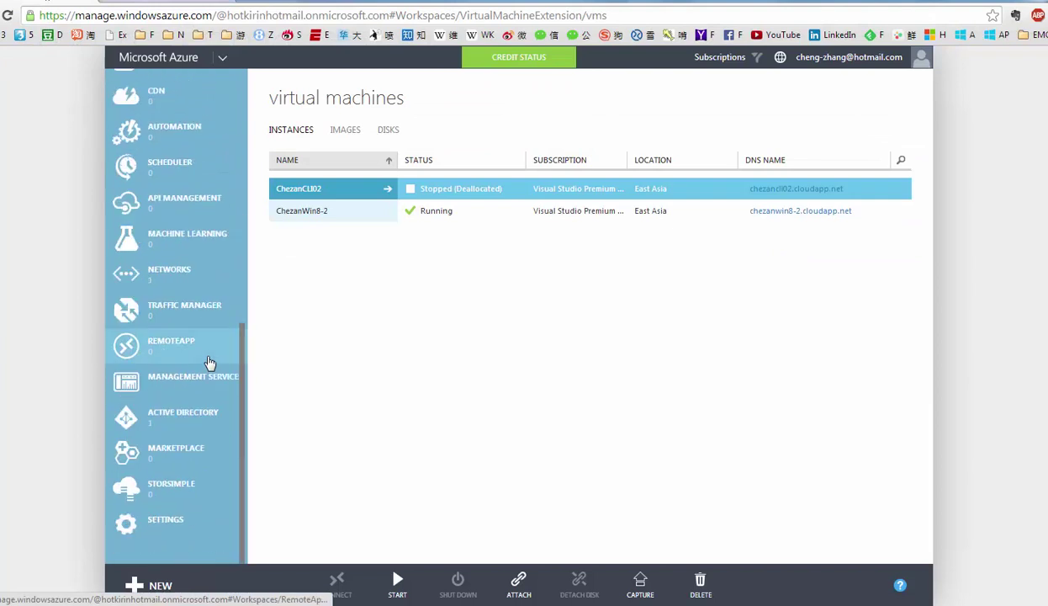
pyautogui.click(198, 353)
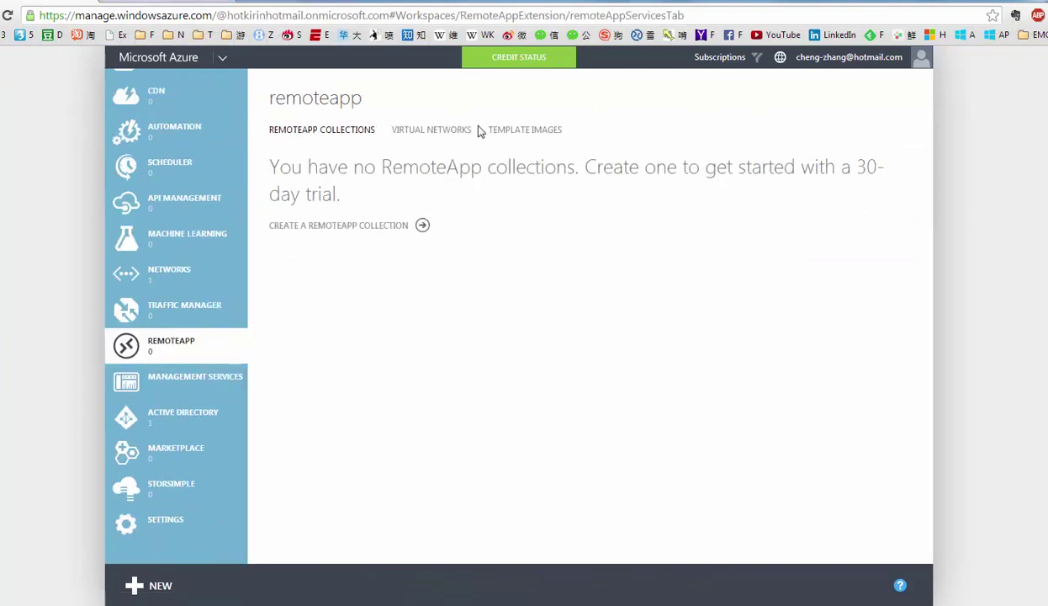
pyautogui.moveTo(345, 164); pyautogui.dragTo(390, 191)
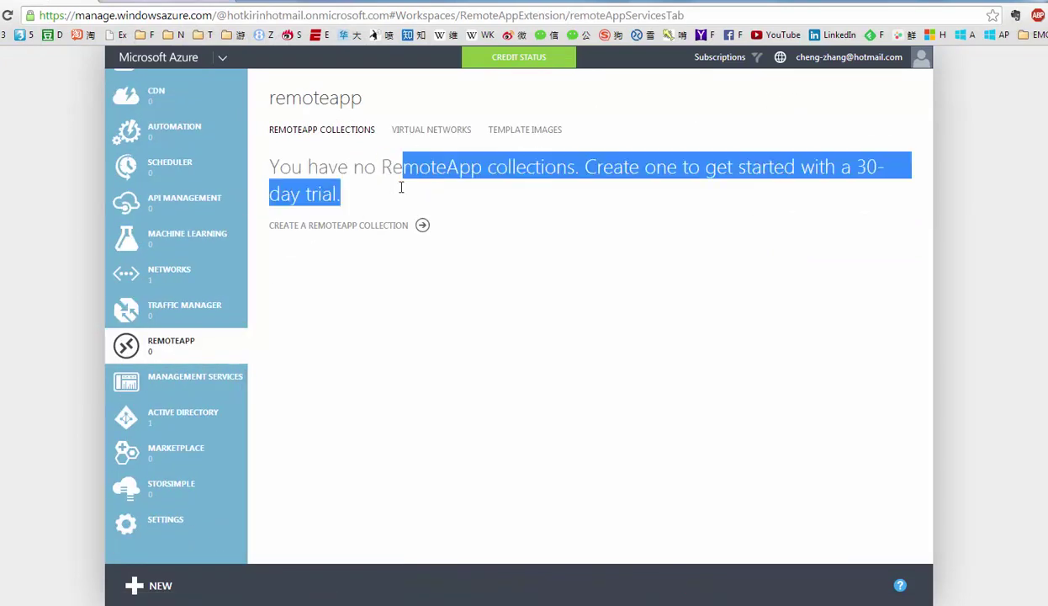
pyautogui.click(354, 252)
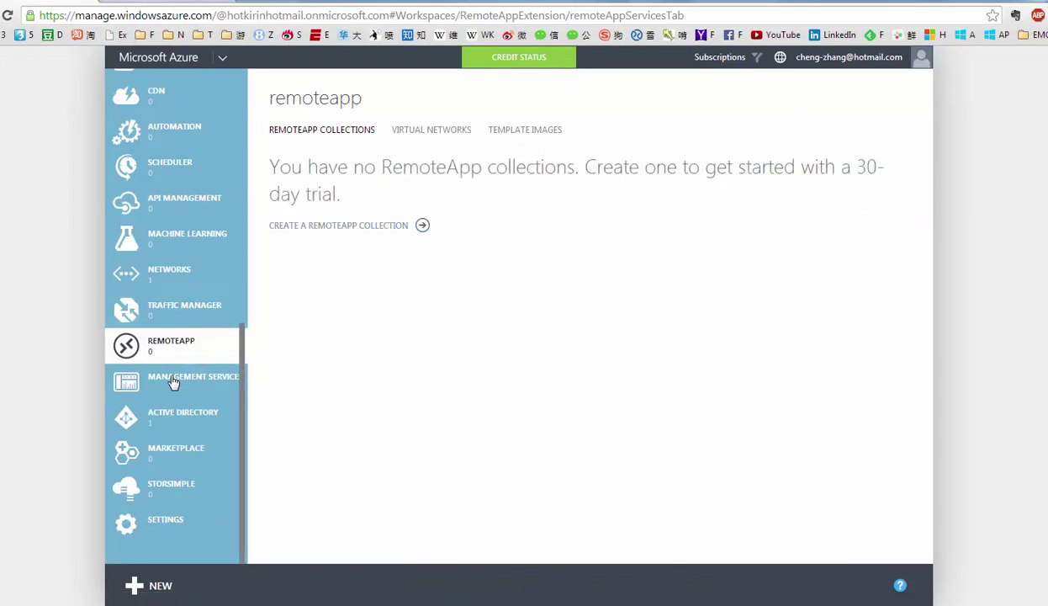
pyautogui.moveTo(461, 166)
pyautogui.mouseDown()
pyautogui.moveTo(459, 189)
pyautogui.moveTo(449, 182)
pyautogui.mouseUp()
pyautogui.click(458, 165)
pyautogui.click(475, 154)
pyautogui.click(444, 159)
pyautogui.click(449, 183)
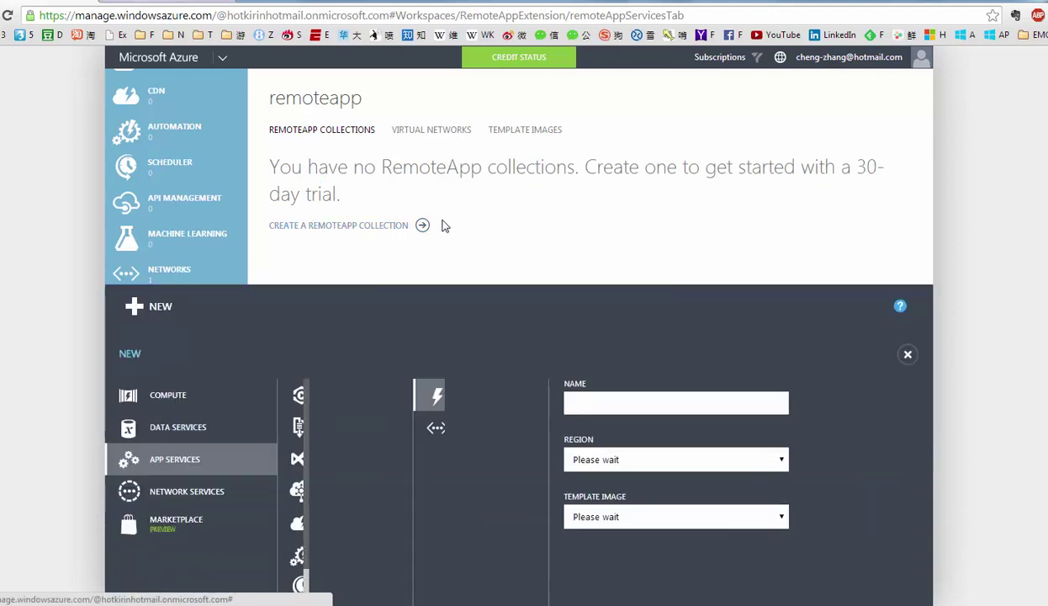
# Start a quick-create RemoteApp collection and name it edu
pyautogui.click(362, 225)
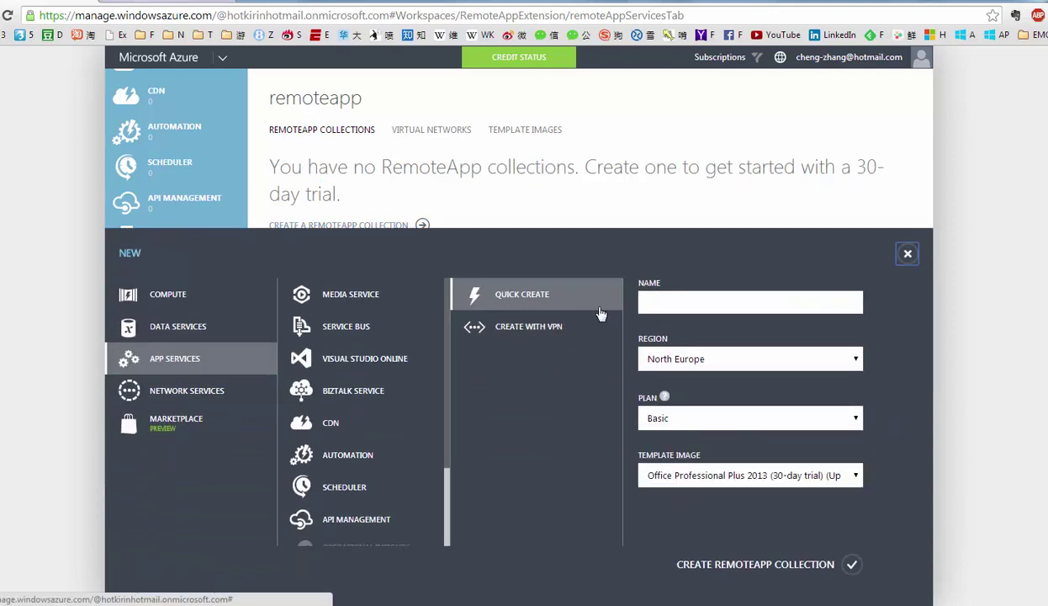
pyautogui.click(694, 303)
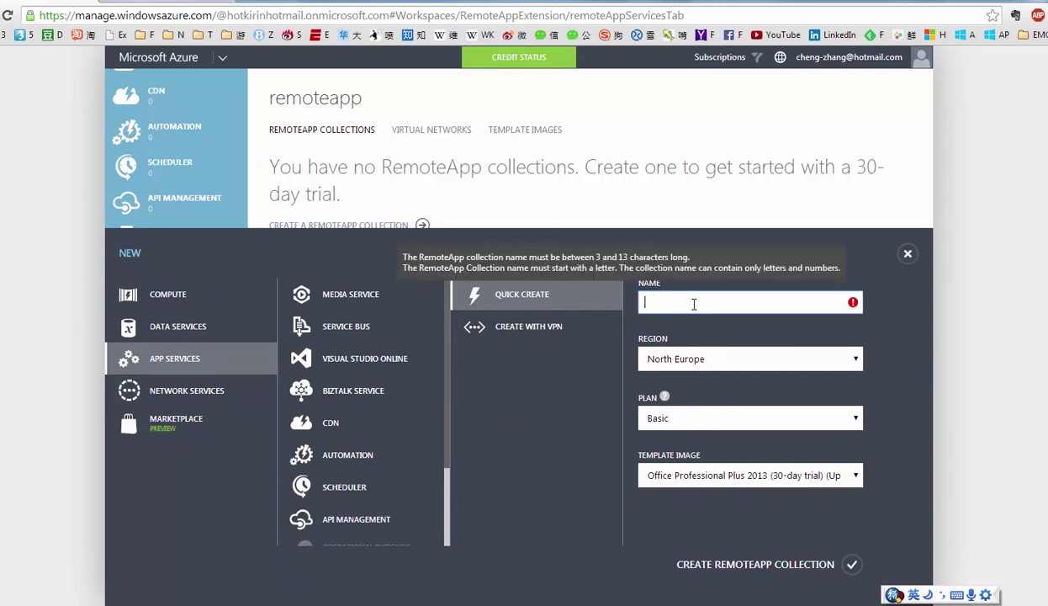
pyautogui.write('51DEU')
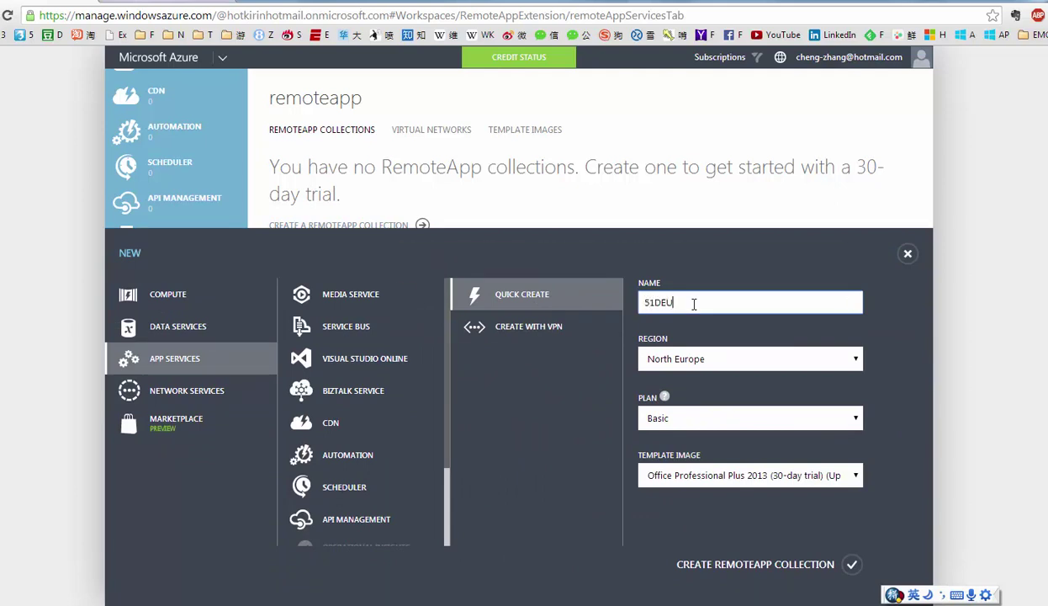
pyautogui.press('BackSpace')
pyautogui.press('BackSpace')
pyautogui.write('edu')
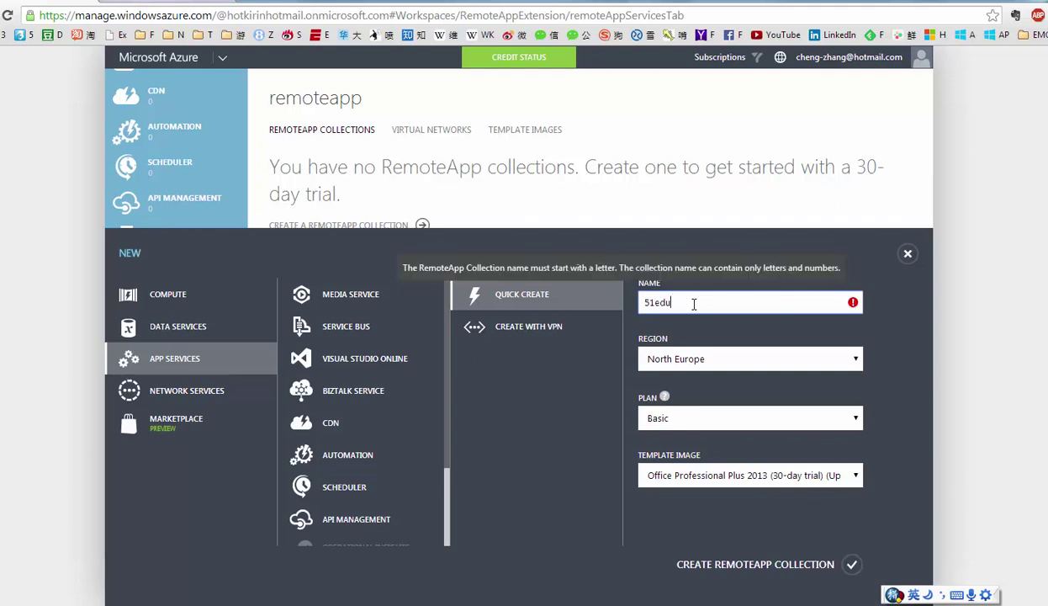
pyautogui.click(737, 370)
pyautogui.click(673, 305)
pyautogui.moveTo(655, 302); pyautogui.dragTo(563, 318)
pyautogui.press('BackSpace')
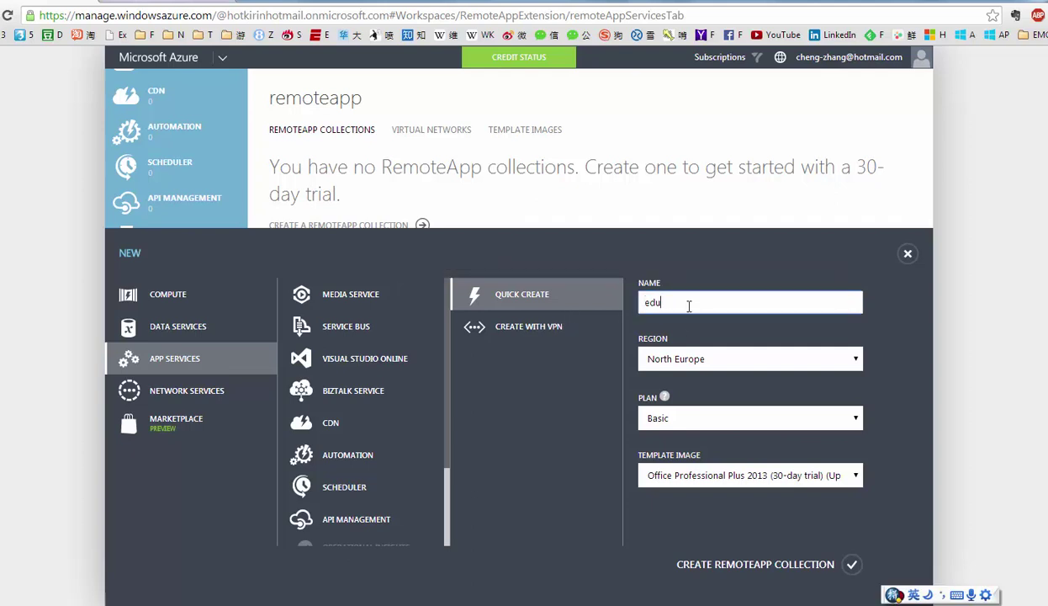
# Set the new collection's region to East Asia and its plan to Standard
pyautogui.click(690, 360)
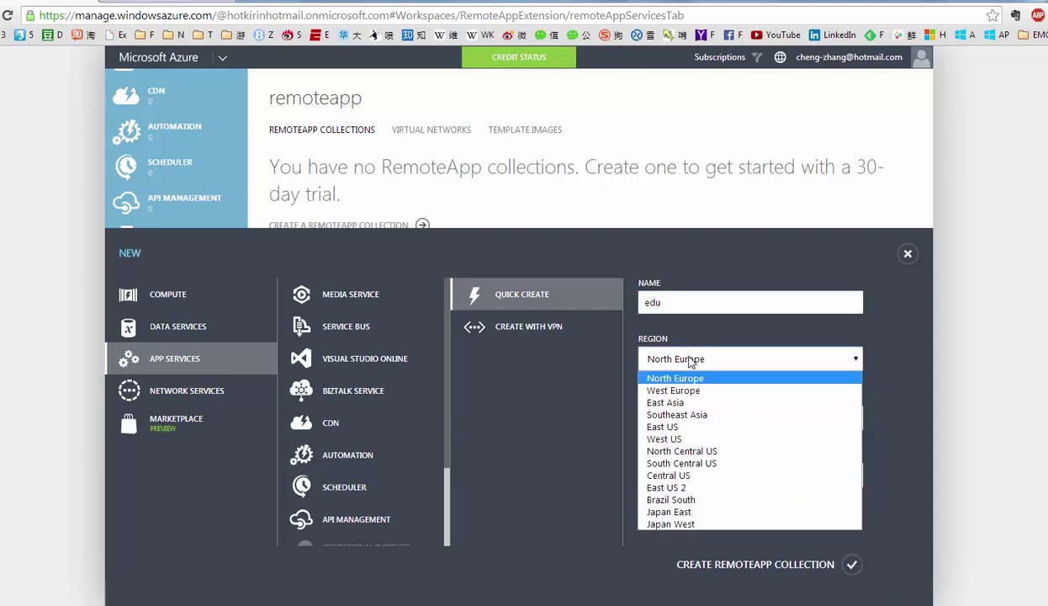
pyautogui.click(685, 402)
pyautogui.click(707, 421)
pyautogui.click(709, 434)
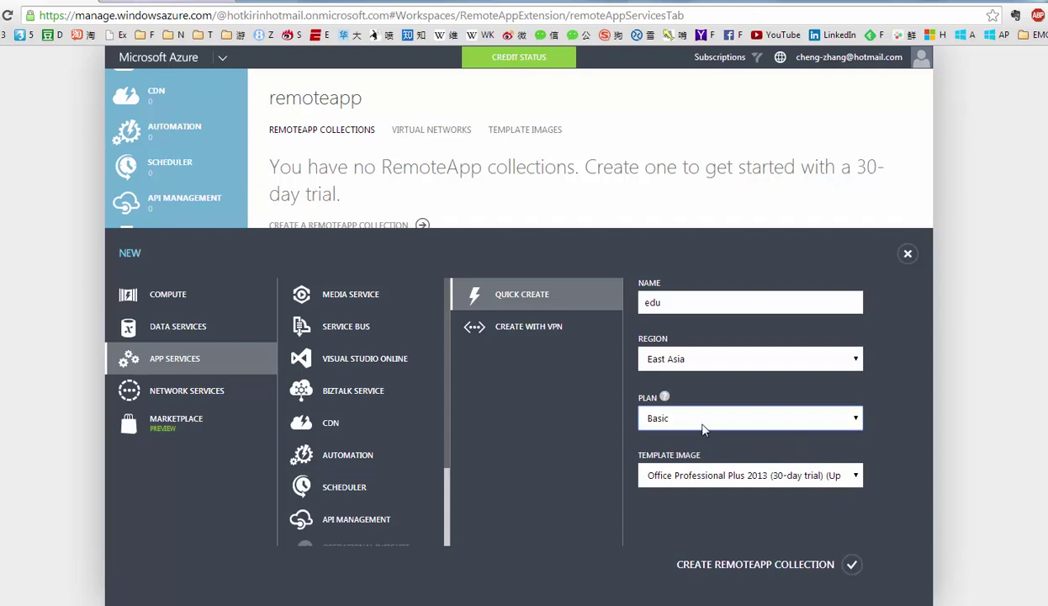
pyautogui.click(708, 421)
pyautogui.click(711, 450)
# Create the edu RemoteApp collection with the Standard plan and the Windows Server 2012 R2 template image, and dismiss the notification
pyautogui.click(725, 481)
pyautogui.click(758, 436)
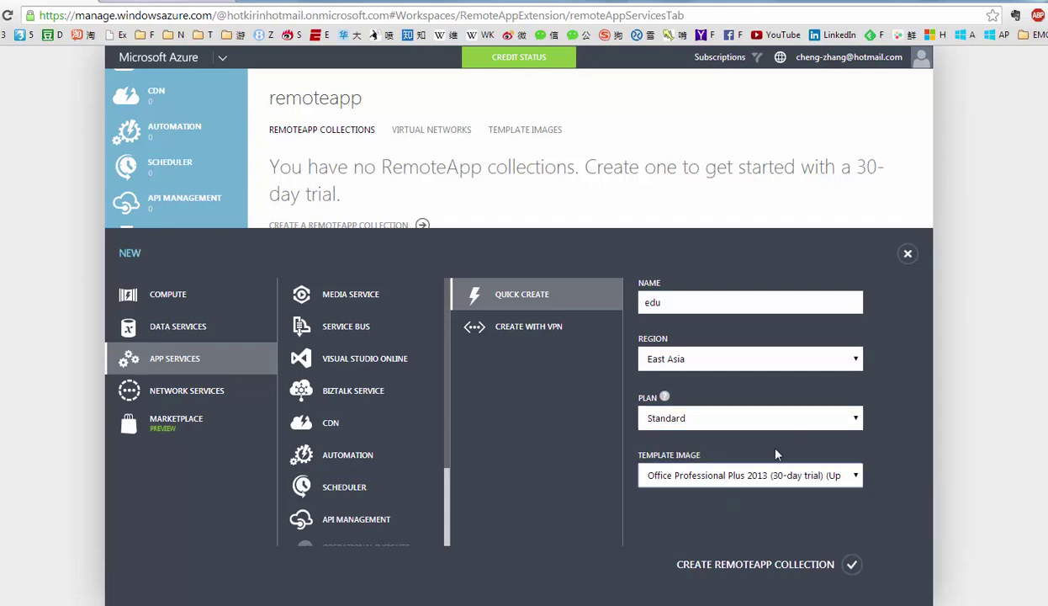
pyautogui.click(730, 476)
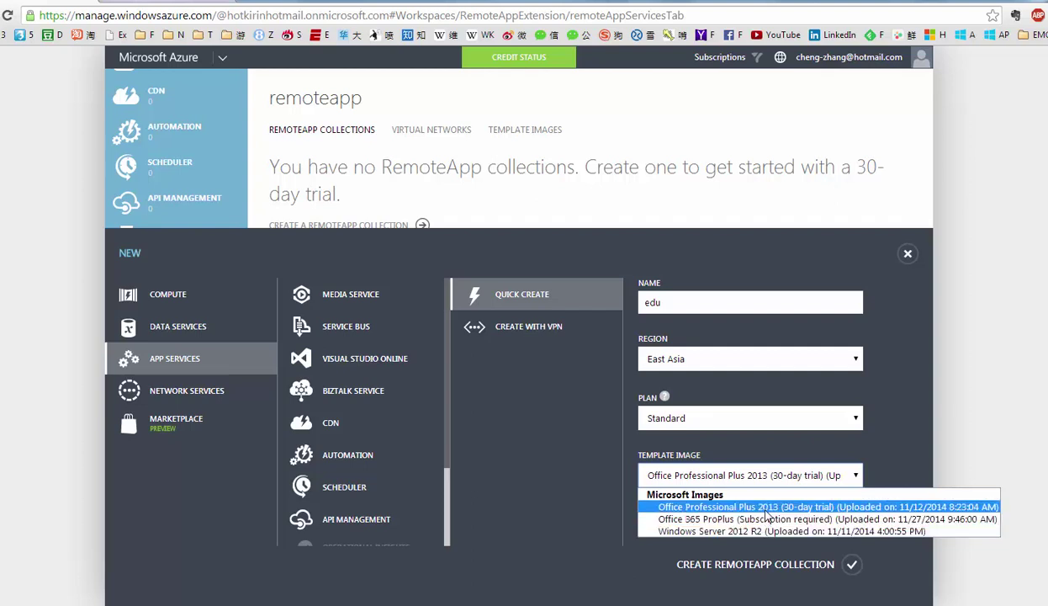
pyautogui.click(774, 540)
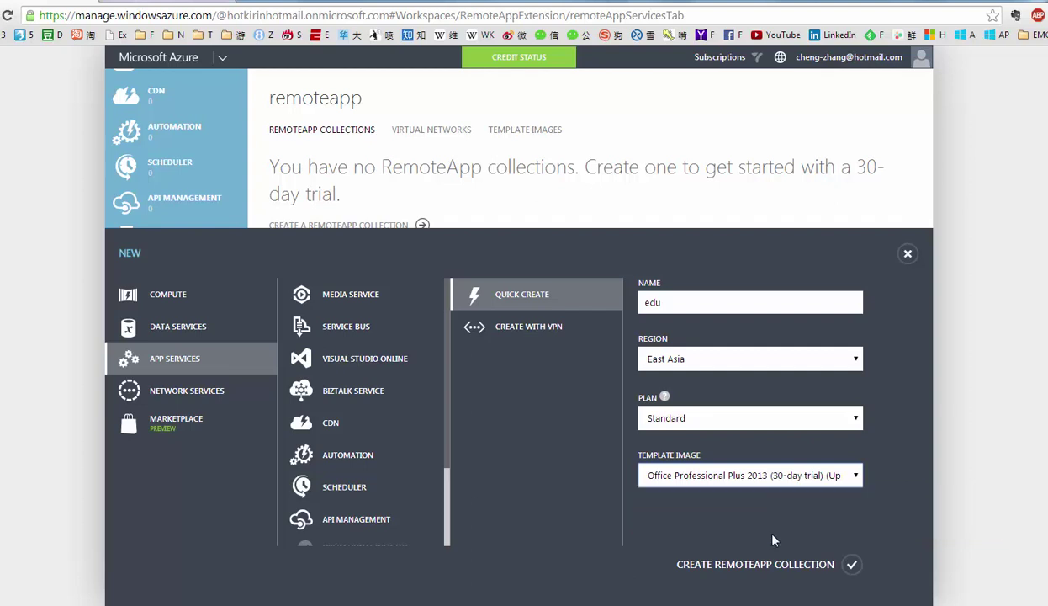
pyautogui.click(747, 475)
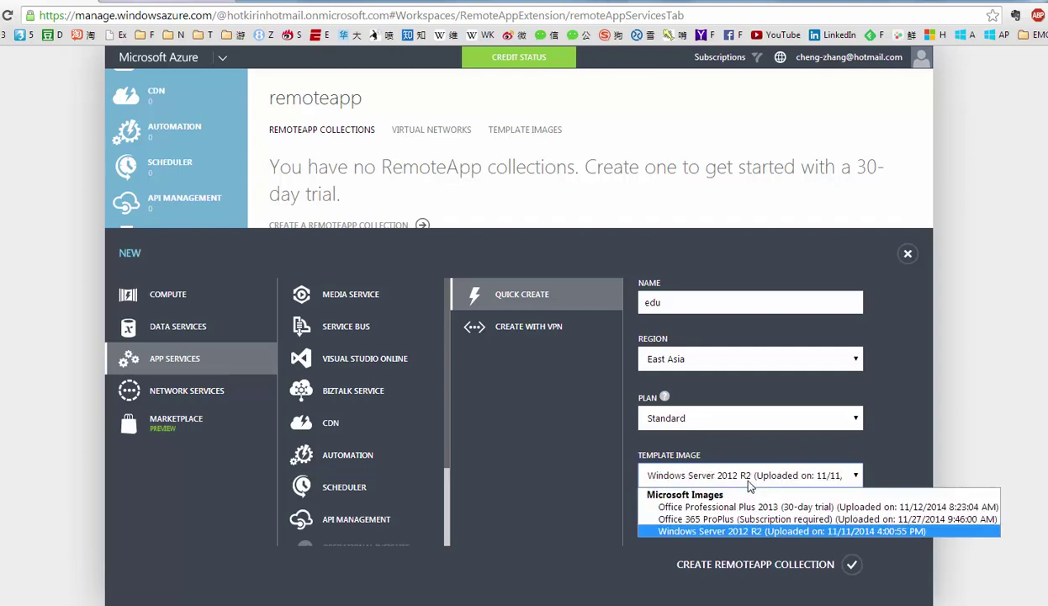
pyautogui.click(772, 532)
pyautogui.click(852, 564)
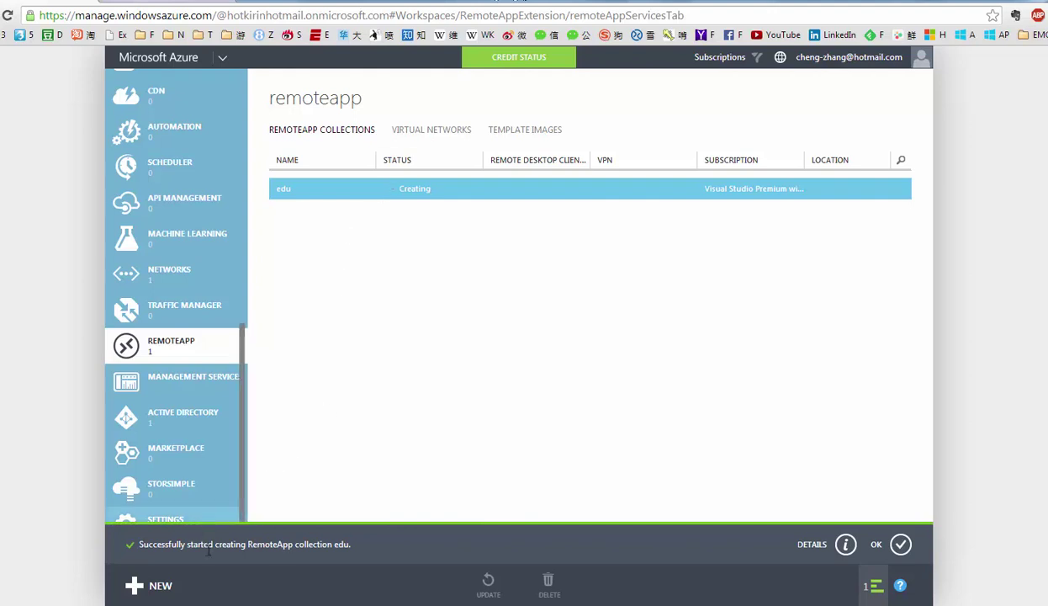
pyautogui.click(900, 544)
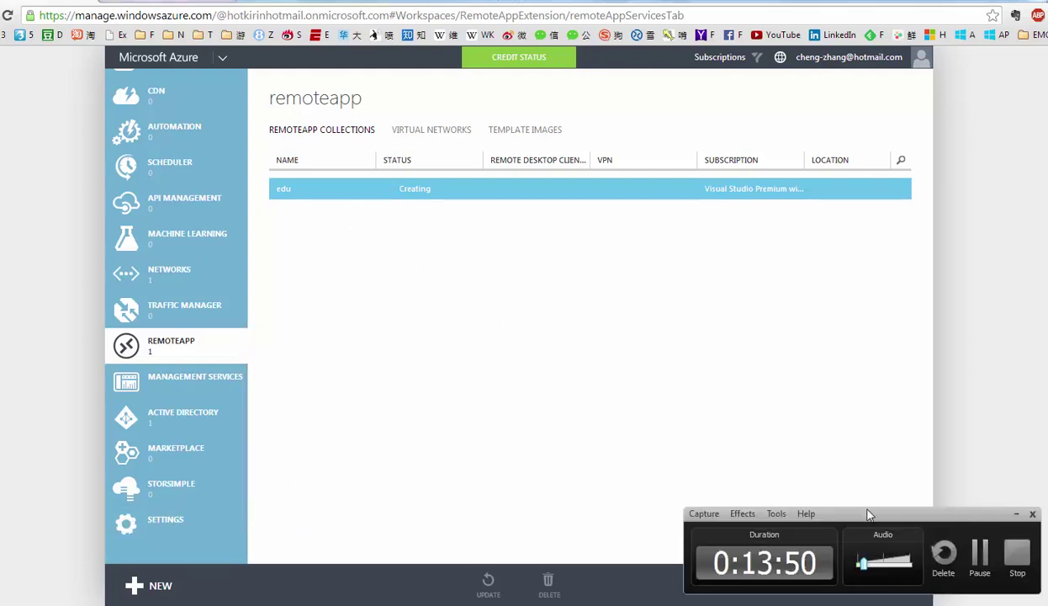
# Widen the Remote Desktop client URL column in the RemoteApp collections list and open the edu collection
pyautogui.click(284, 189)
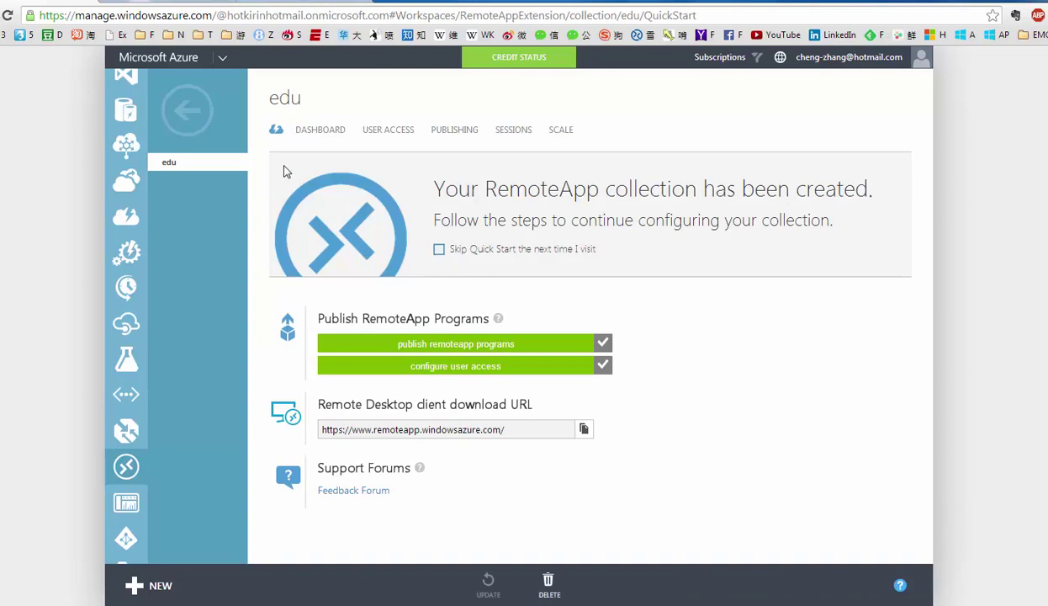
pyautogui.click(187, 110)
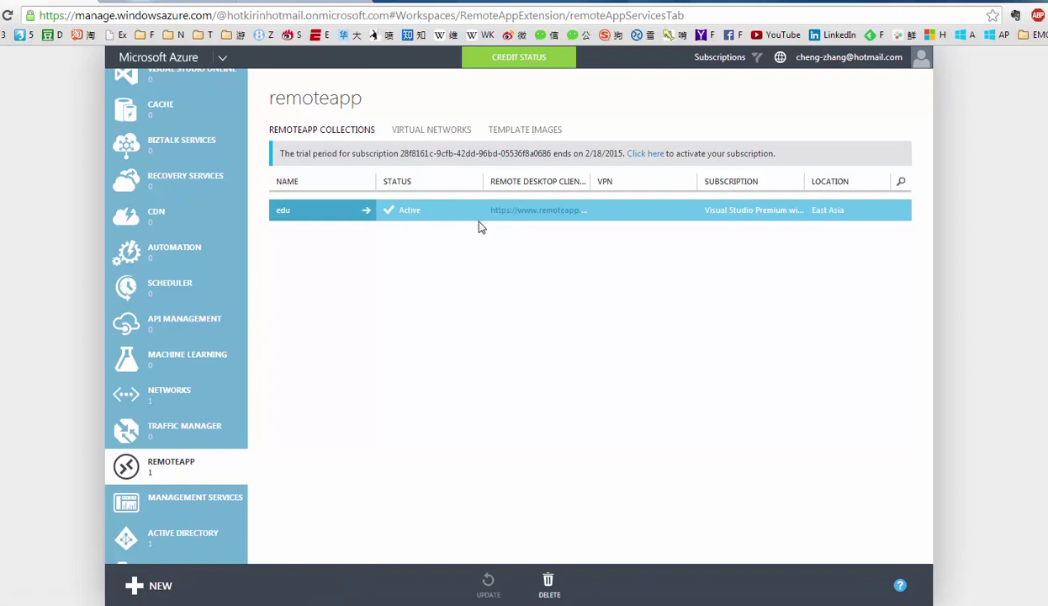
pyautogui.moveTo(594, 181); pyautogui.dragTo(693, 182)
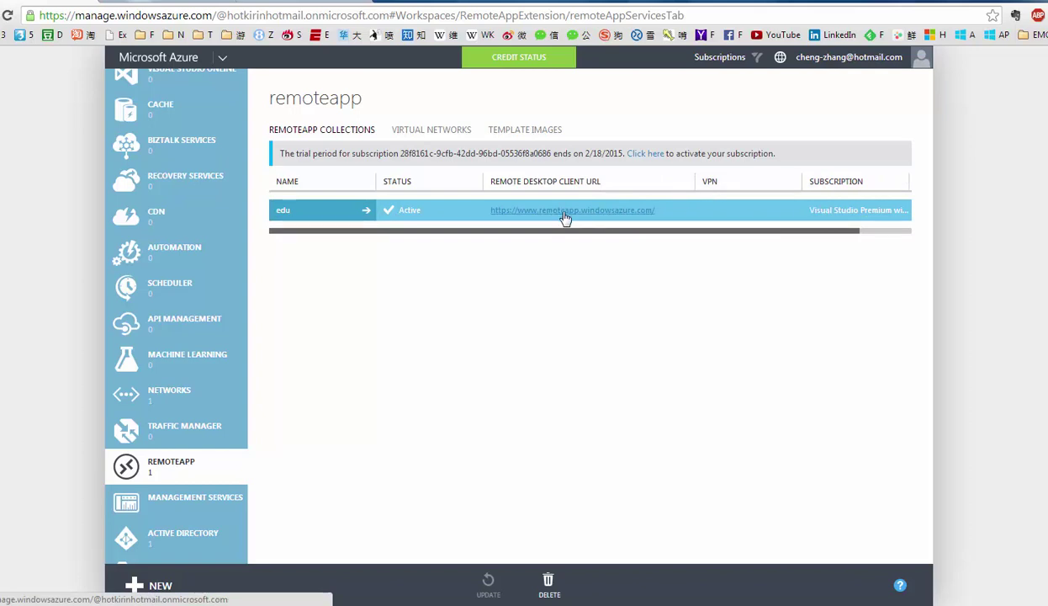
pyautogui.click(370, 213)
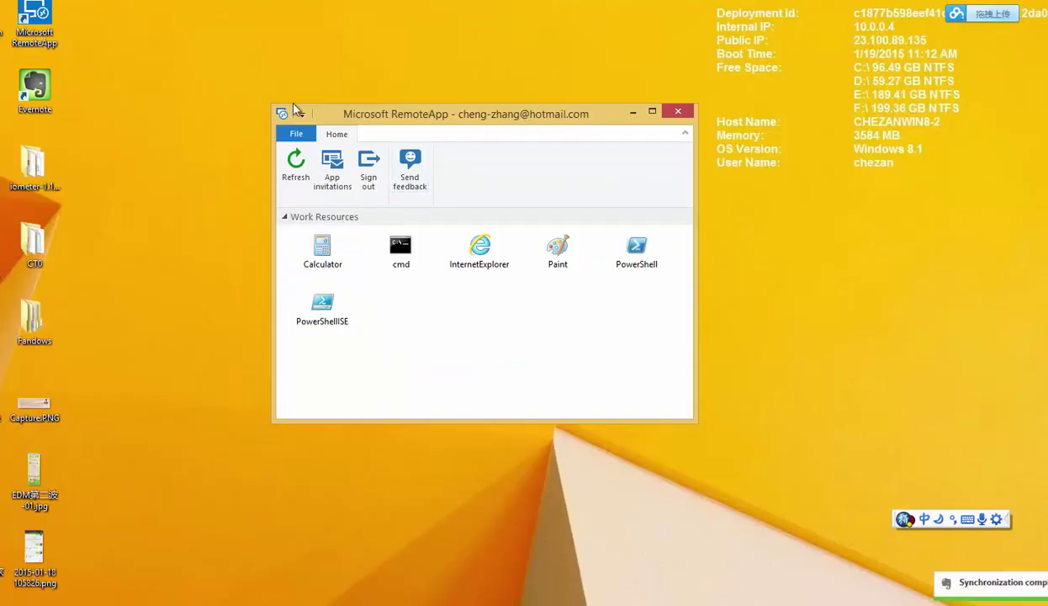
# Switch to the Microsoft RemoteApp client on the remote desktop and launch the cmd program
pyautogui.moveTo(498, 122)
pyautogui.mouseDown()
pyautogui.moveTo(519, 132)
pyautogui.moveTo(503, 132)
pyautogui.mouseUp()
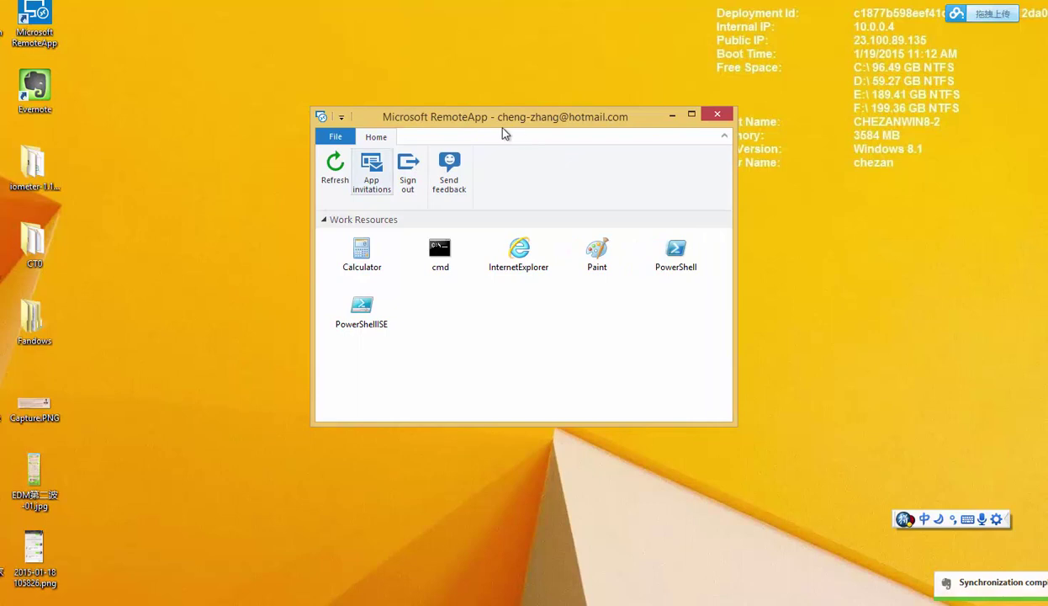
pyautogui.click(454, 255)
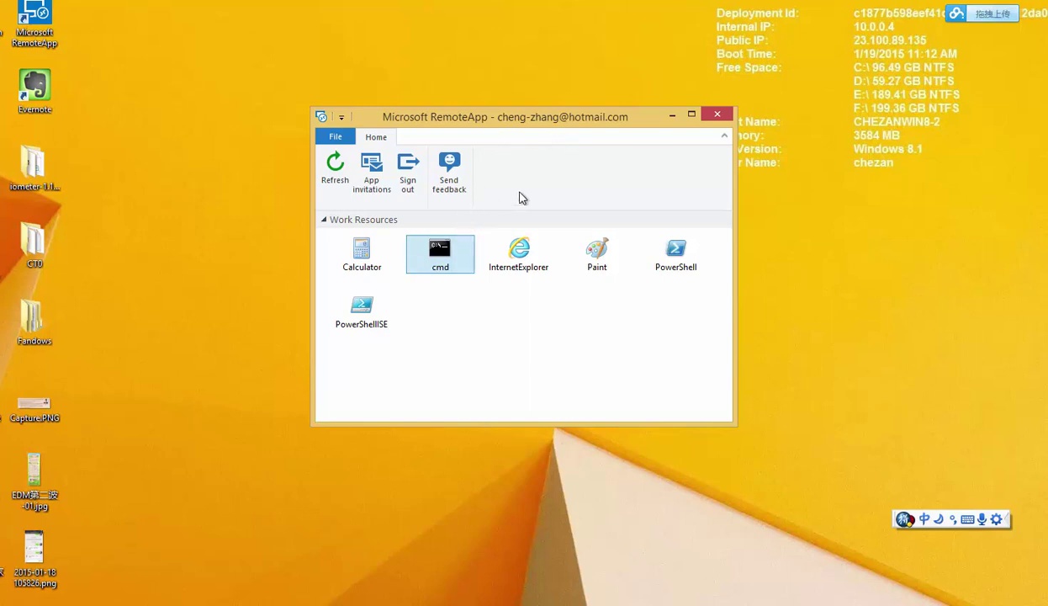
pyautogui.click(453, 252)
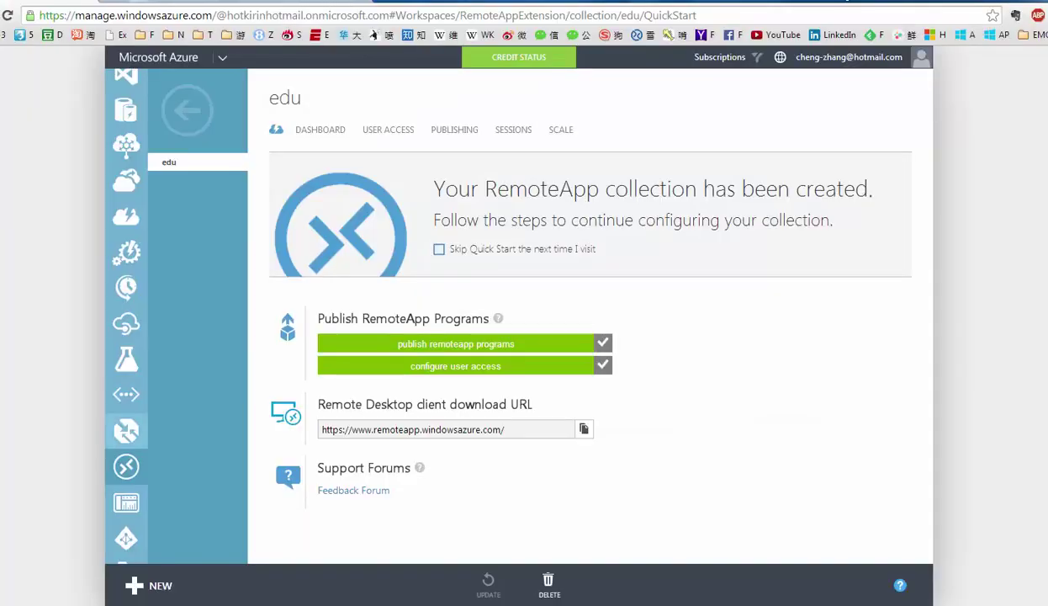
# In the Azure portal, review the edu collection's user access, dashboard and list of RemoteApp programs available for publishing
pyautogui.click(456, 368)
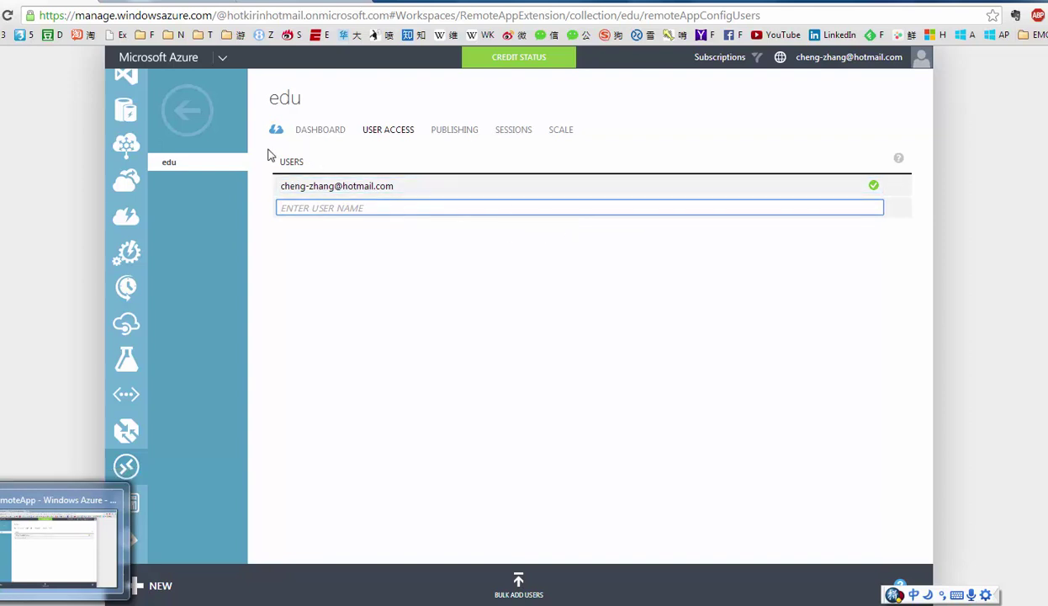
pyautogui.click(333, 133)
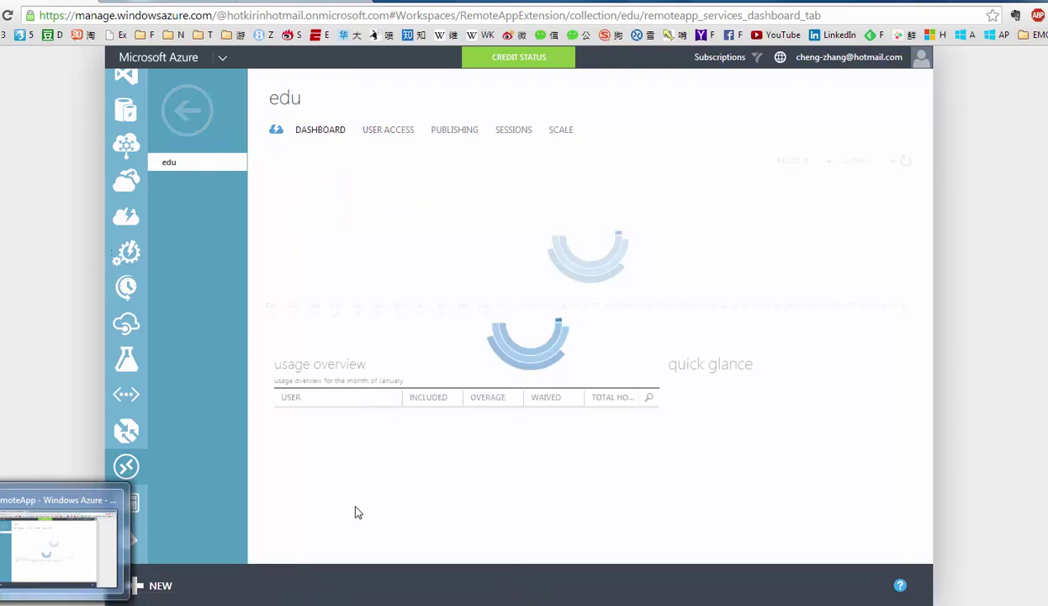
pyautogui.click(392, 133)
pyautogui.click(187, 111)
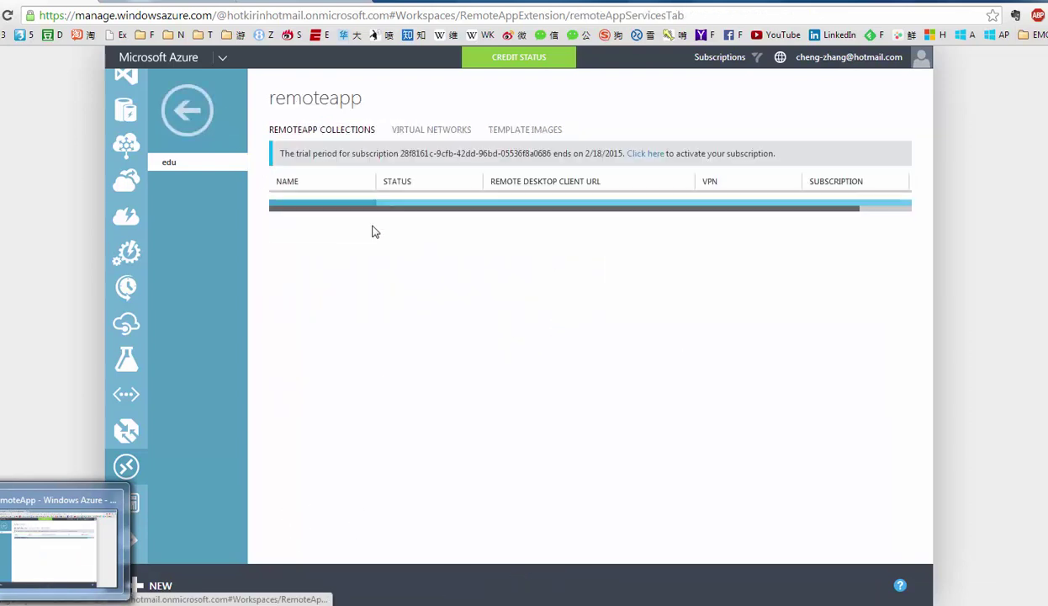
pyautogui.click(366, 211)
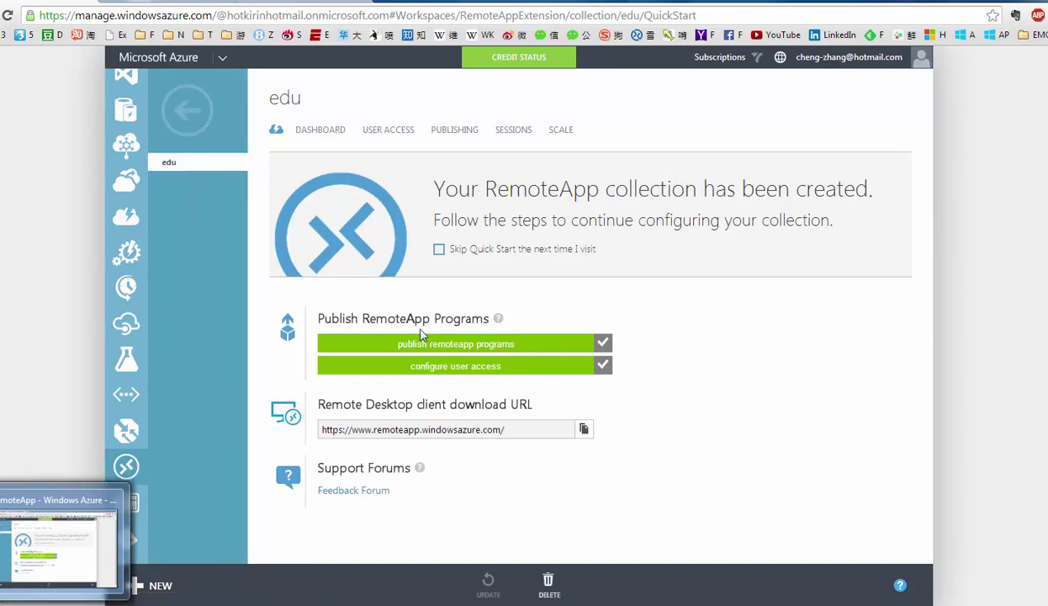
pyautogui.click(547, 345)
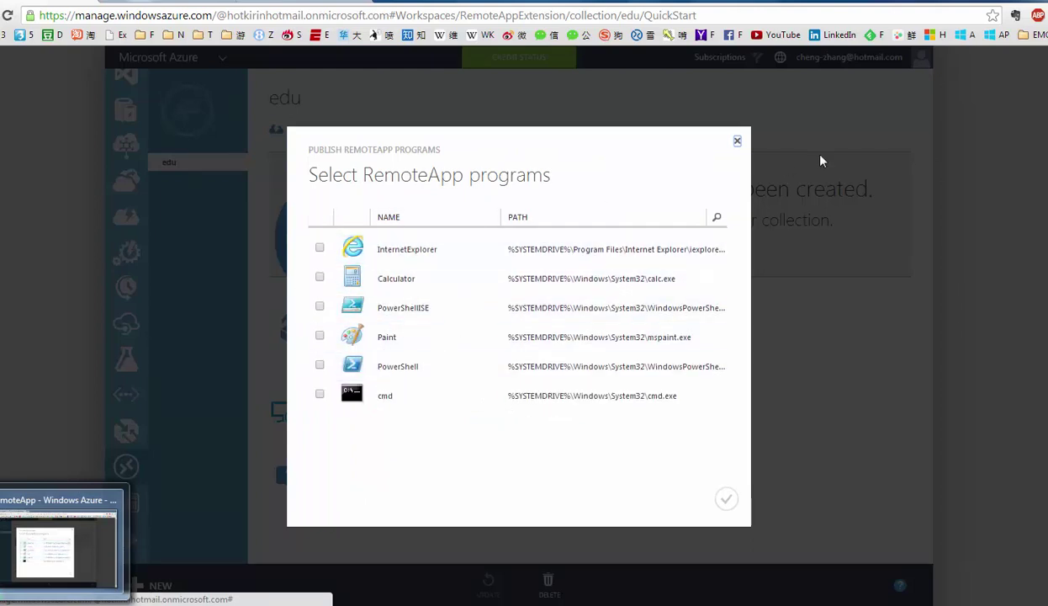
pyautogui.click(738, 142)
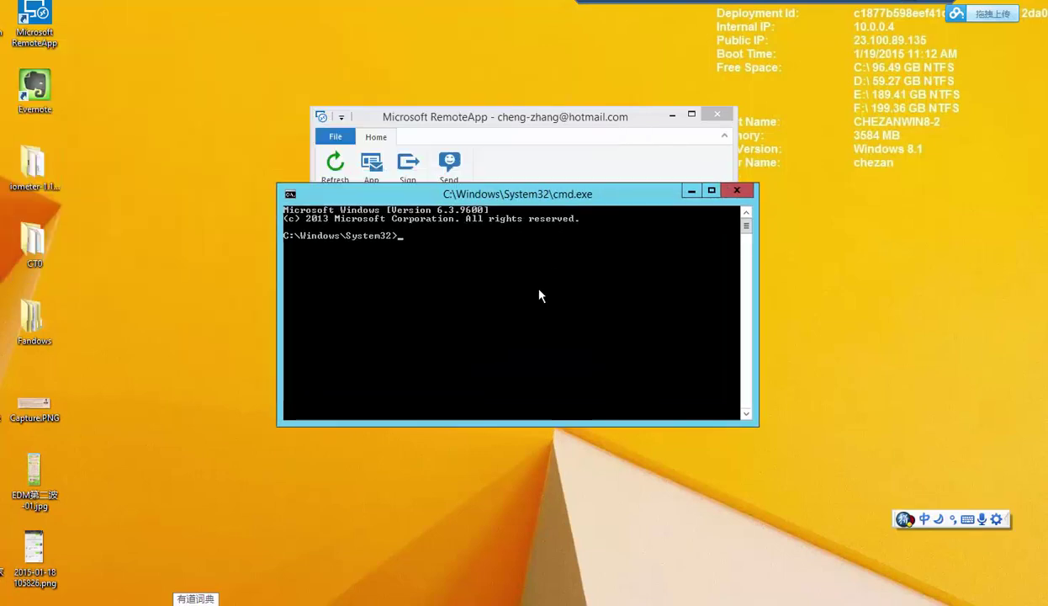
# Switch to the cmd RemoteApp window, run hostname in it, and close the window
pyautogui.write('host')
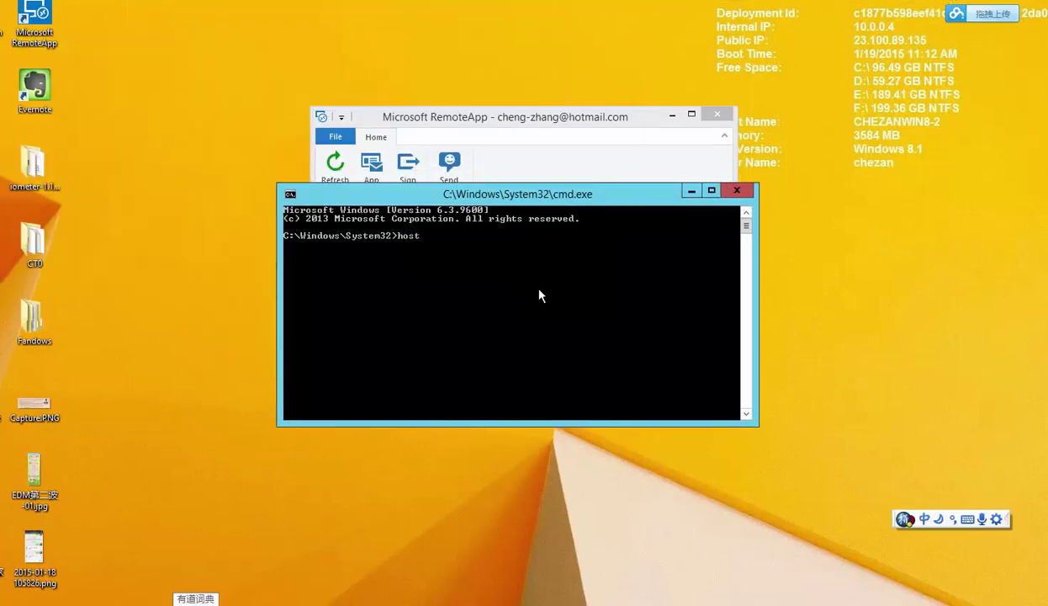
pyautogui.write('name')
pyautogui.press('Return')
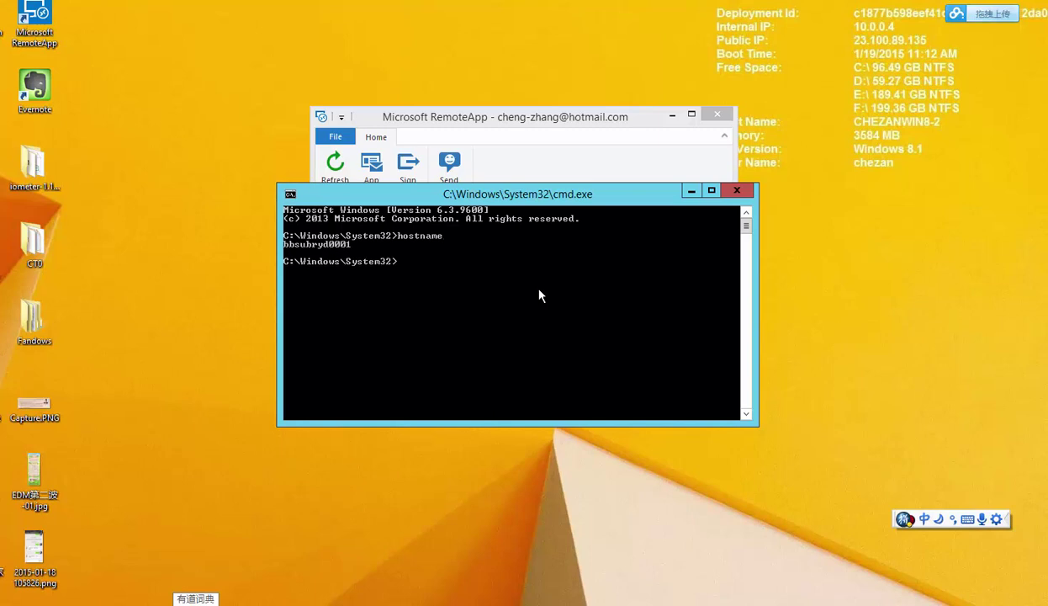
pyautogui.moveTo(508, 200); pyautogui.dragTo(536, 235)
pyautogui.moveTo(765, 1)
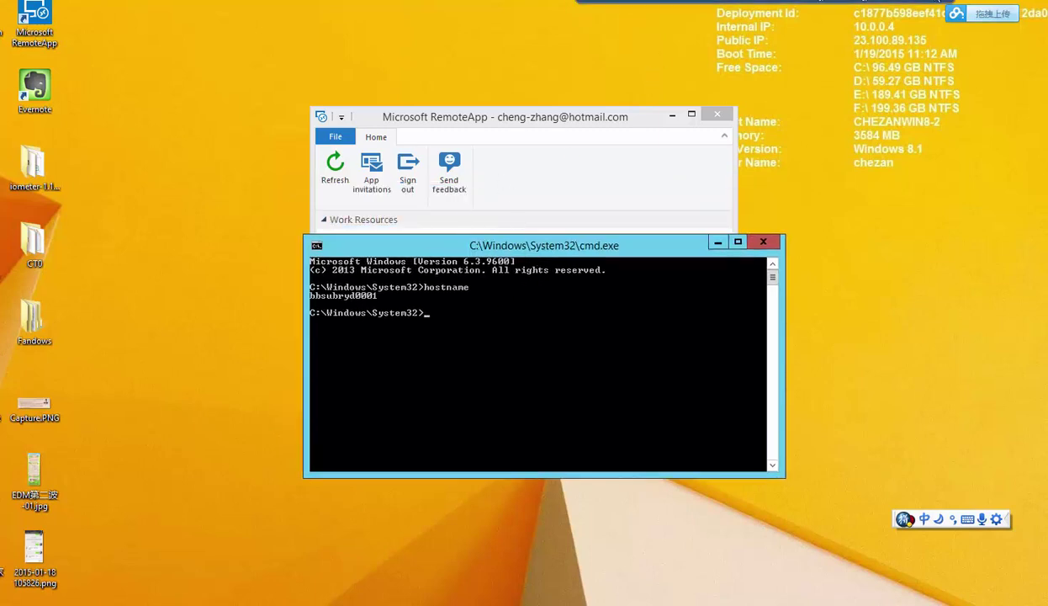
pyautogui.click(761, 239)
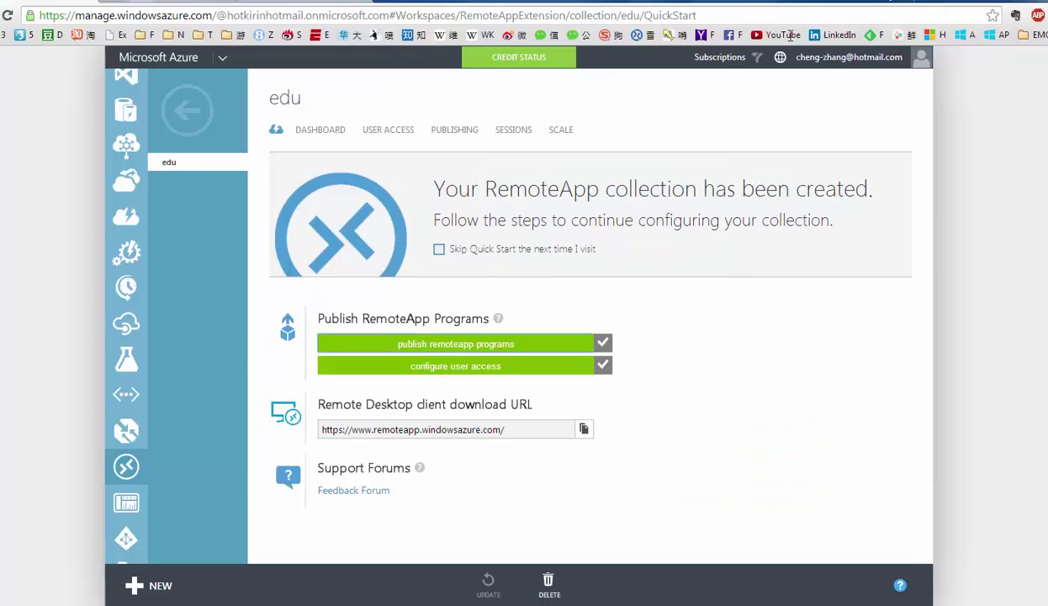
# Return to the Azure portal and examine the edu collection's published programs, user sessions and publish options
pyautogui.click(465, 131)
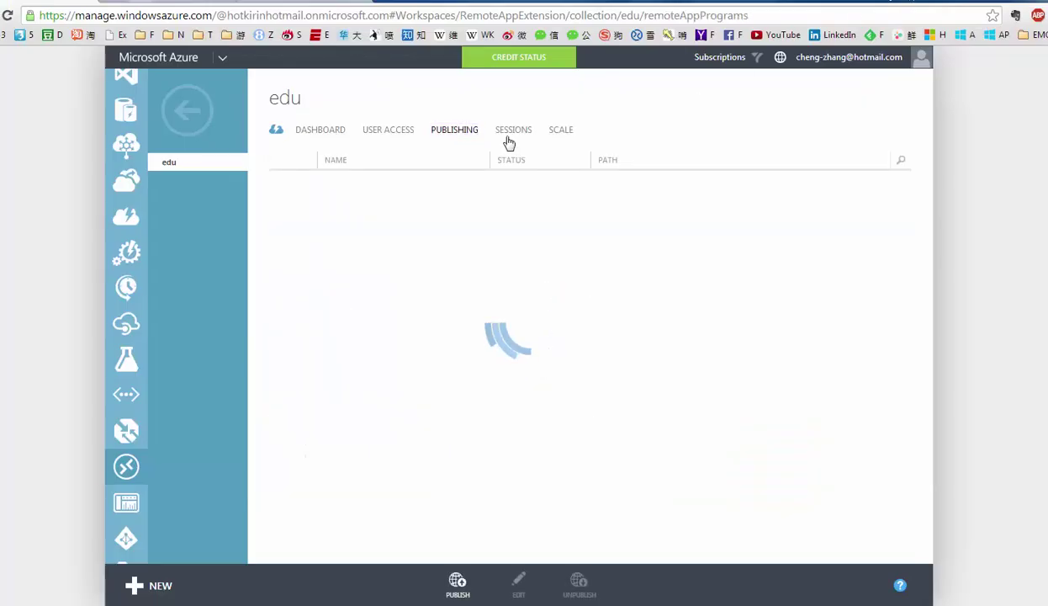
pyautogui.click(509, 133)
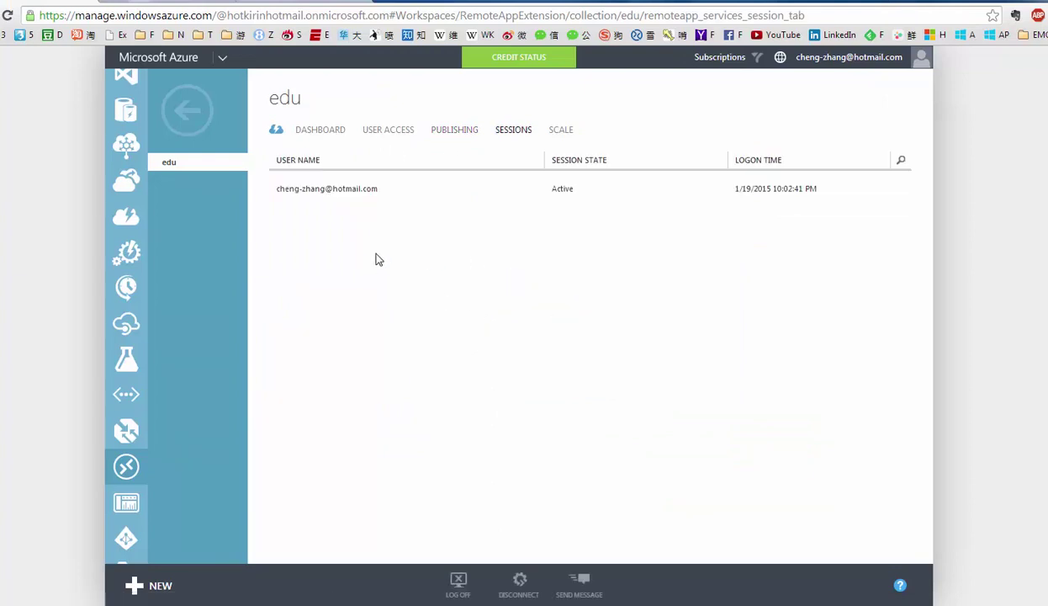
pyautogui.click(470, 199)
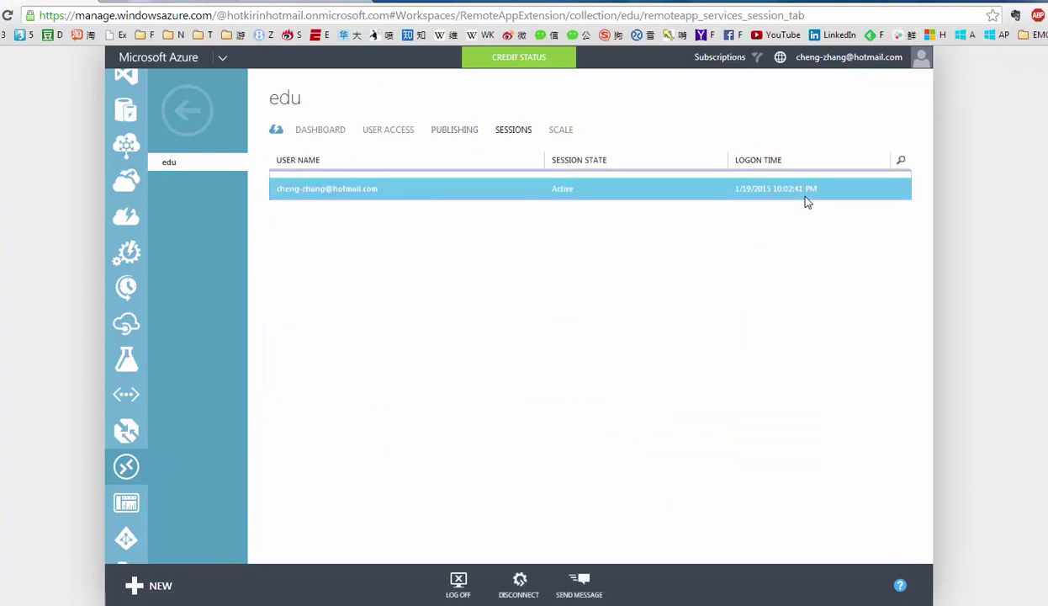
pyautogui.moveTo(772, 185); pyautogui.dragTo(818, 189)
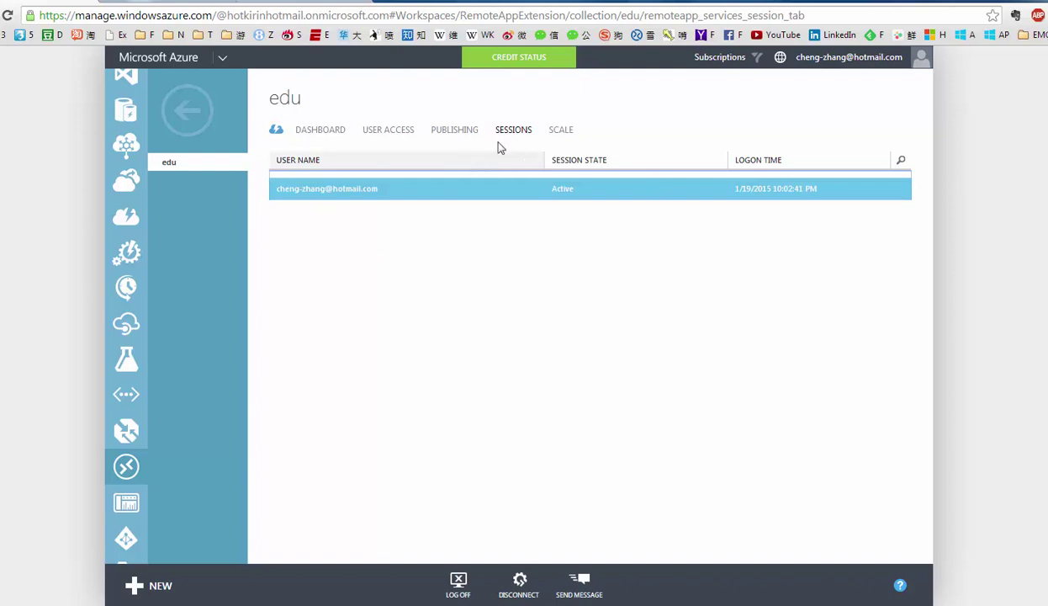
pyautogui.click(474, 132)
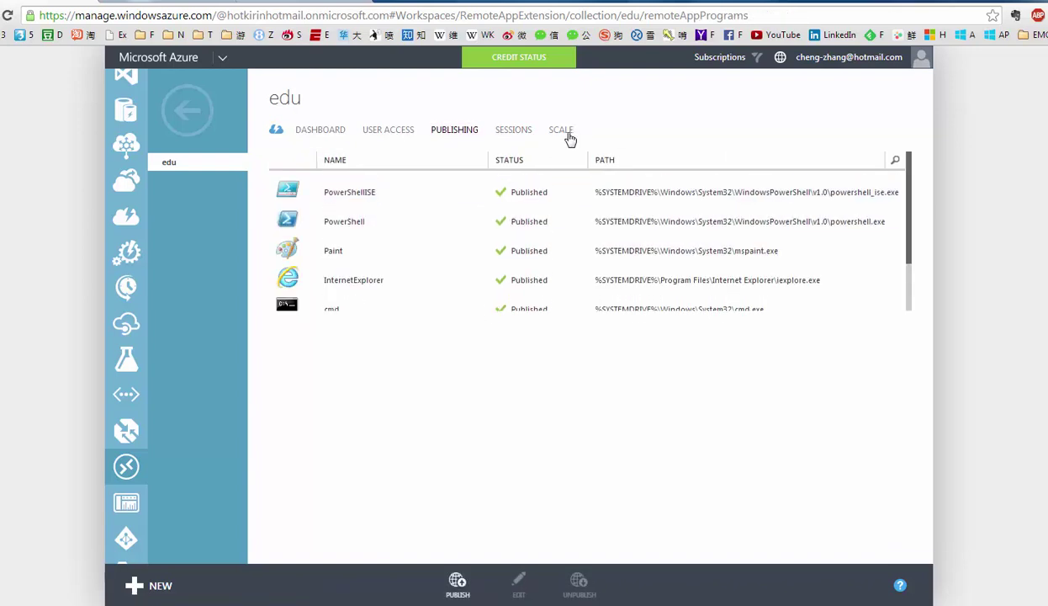
pyautogui.click(461, 586)
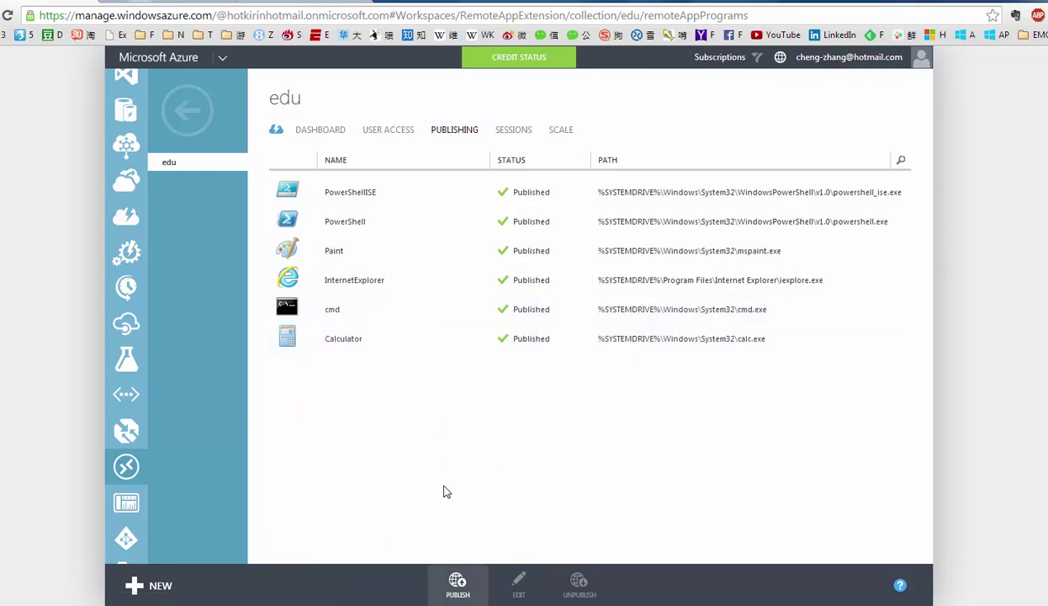
# From the collections list, compare the Quick Create and Create with VPN forms for a new RemoteApp collection without creating one
pyautogui.click(187, 110)
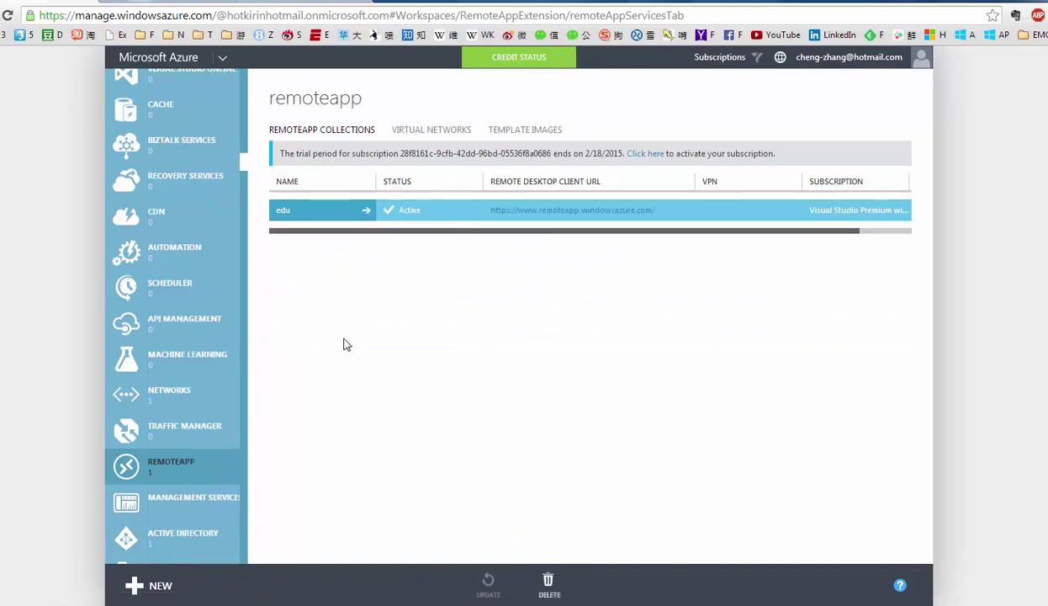
pyautogui.click(187, 586)
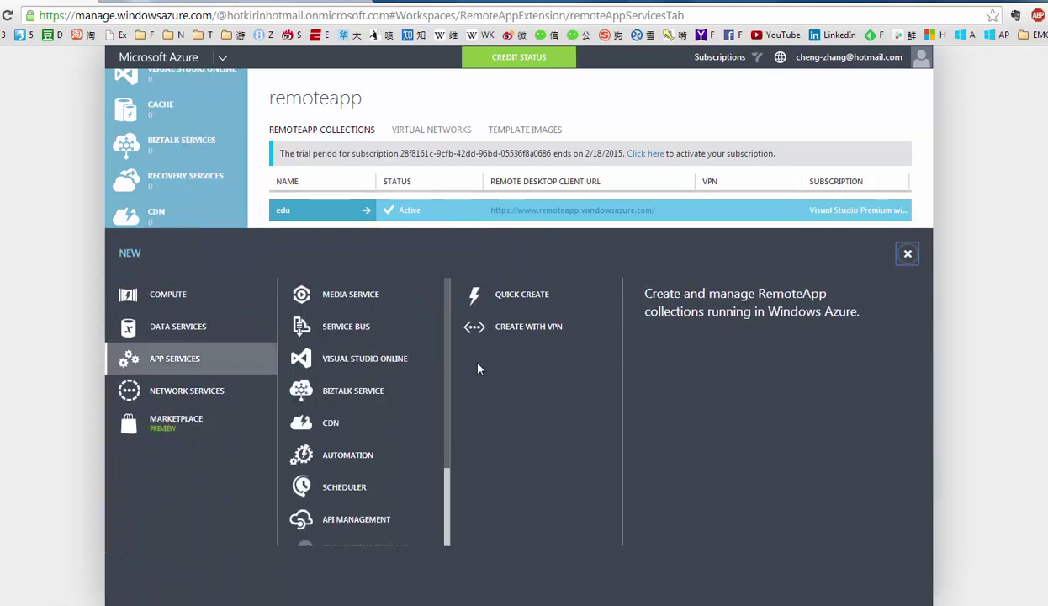
pyautogui.scroll(-2, 396, 488)
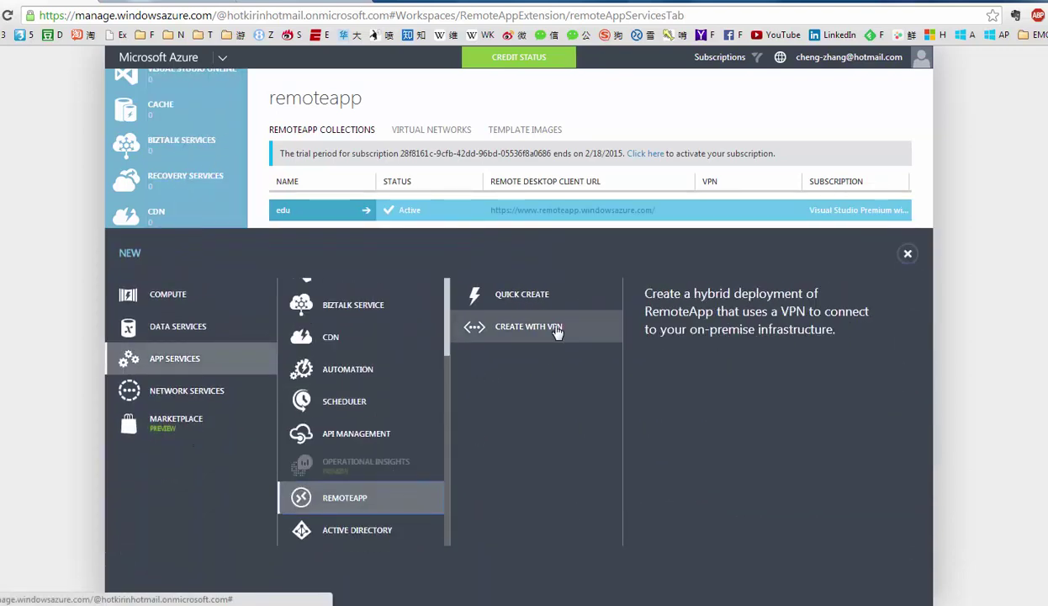
pyautogui.click(522, 294)
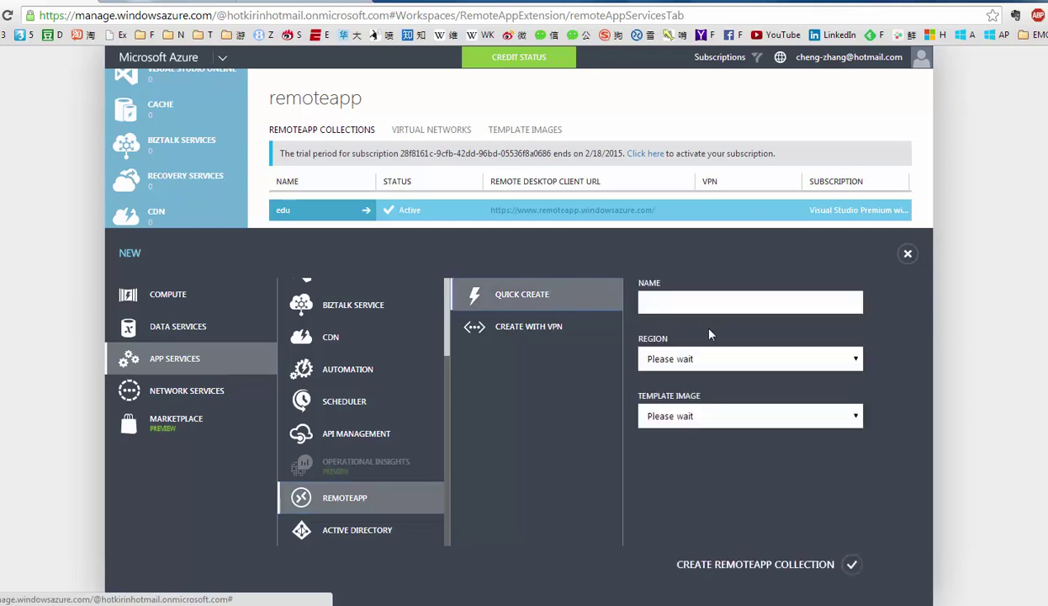
pyautogui.click(530, 326)
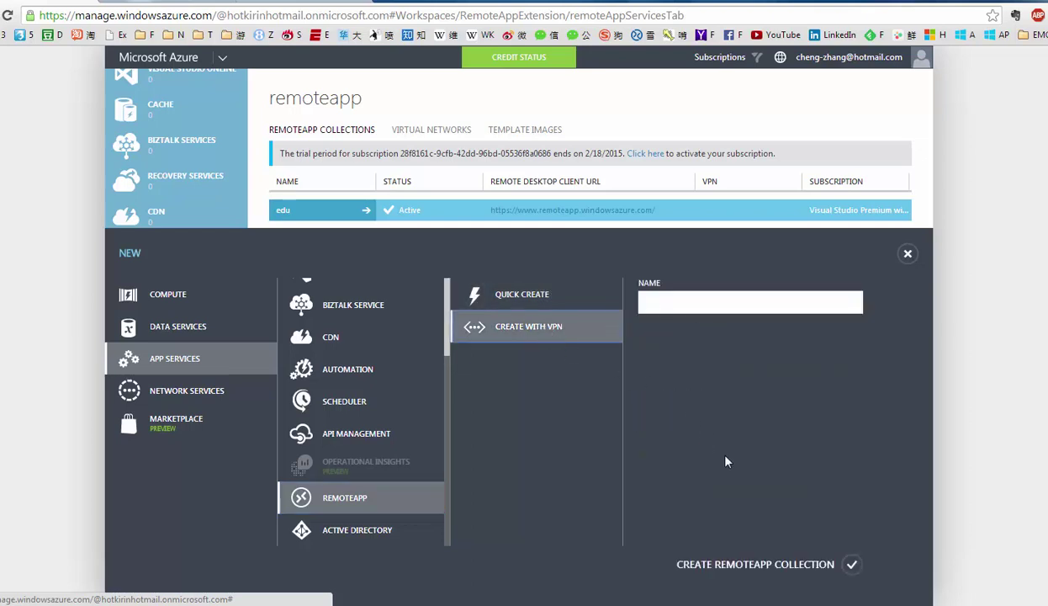
pyautogui.click(910, 255)
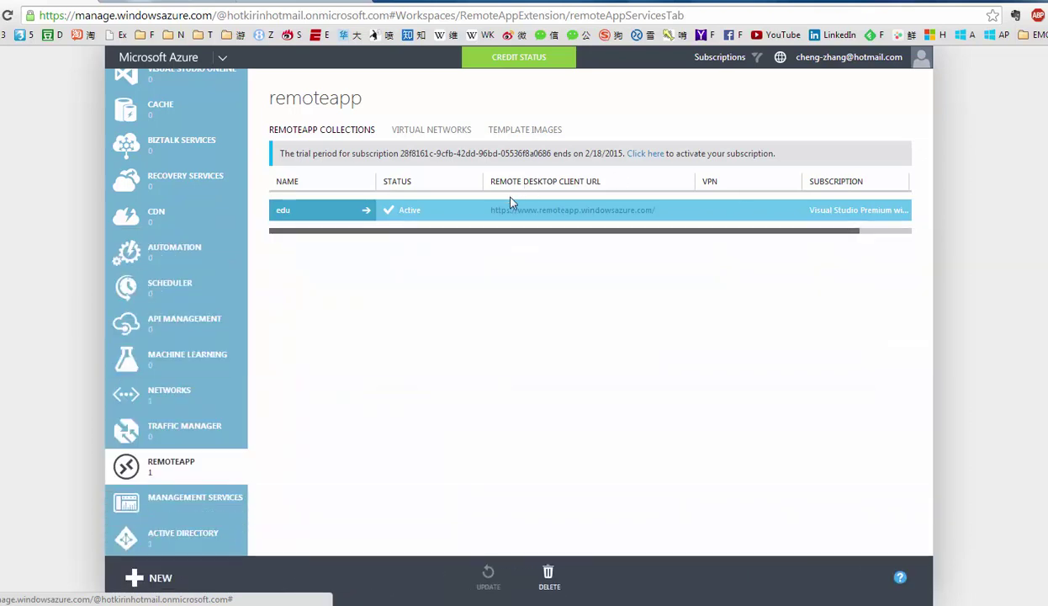
# Check the RemoteApp template images page, return to the collections list and open the edu collection
pyautogui.click(528, 132)
pyautogui.click(316, 132)
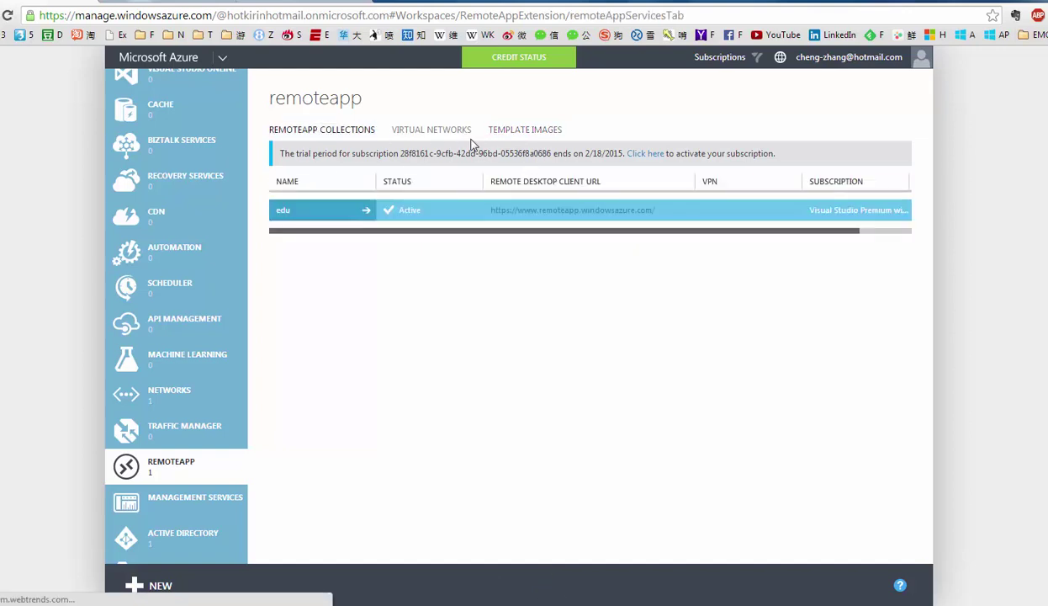
pyautogui.click(387, 144)
pyautogui.click(366, 145)
# Examine the edu collection's scale settings, trying the Basic service plan and switching back to Standard without saving
pyautogui.click(559, 131)
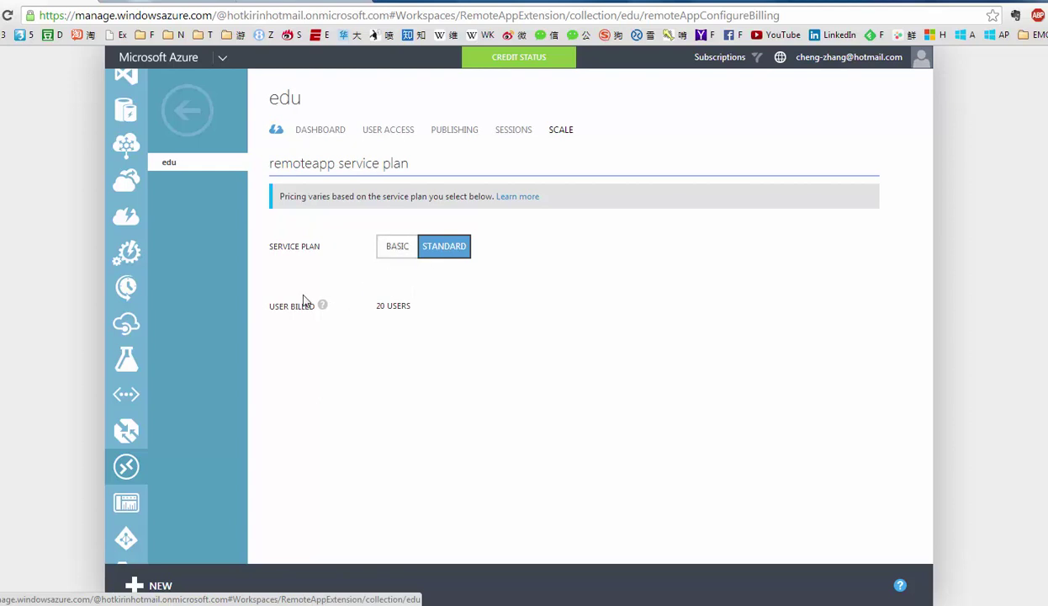
pyautogui.moveTo(301, 311)
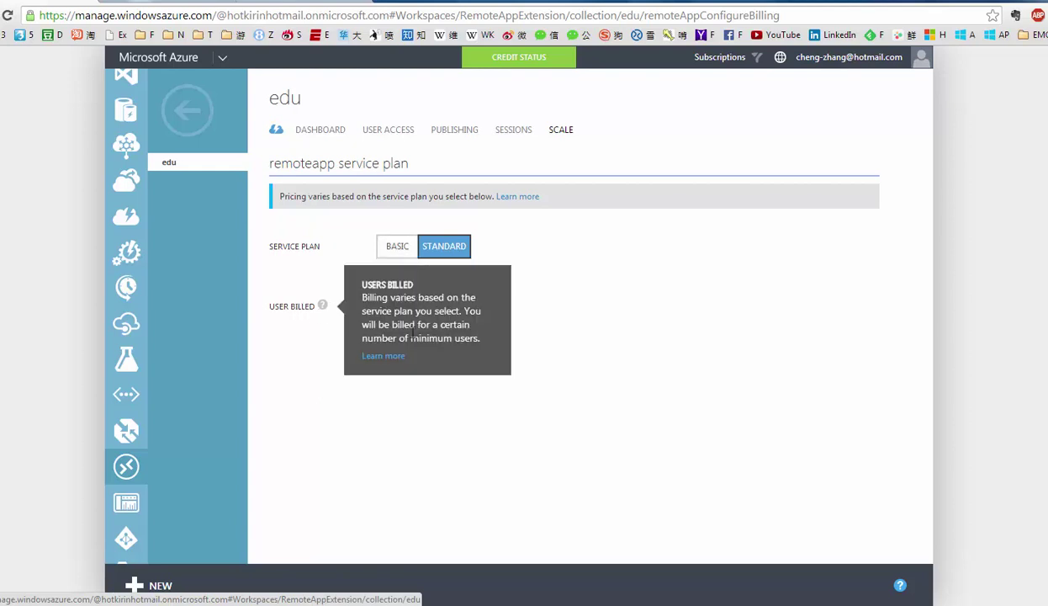
pyautogui.click(397, 245)
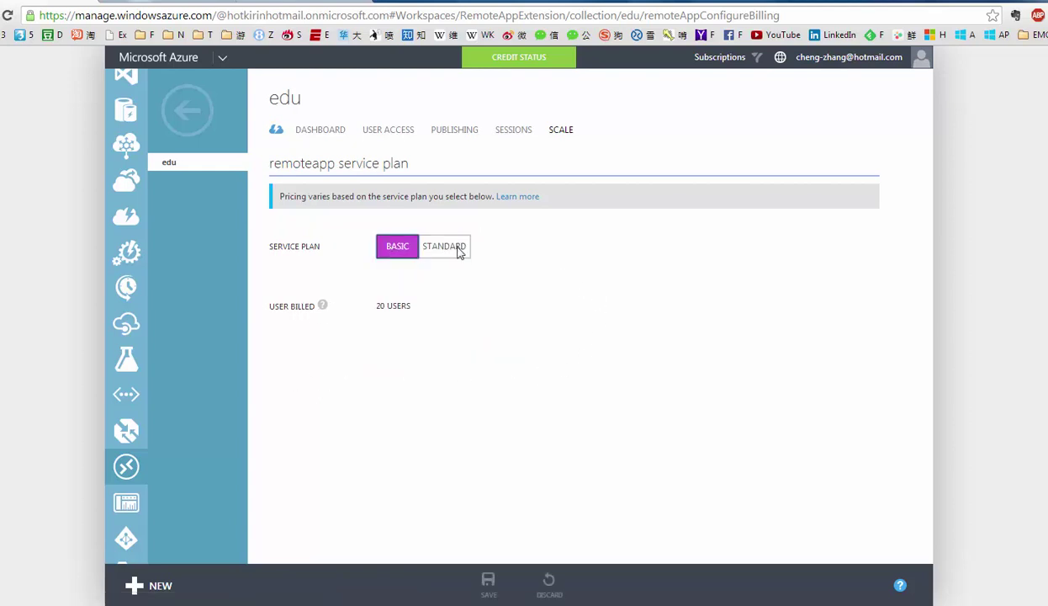
pyautogui.click(460, 252)
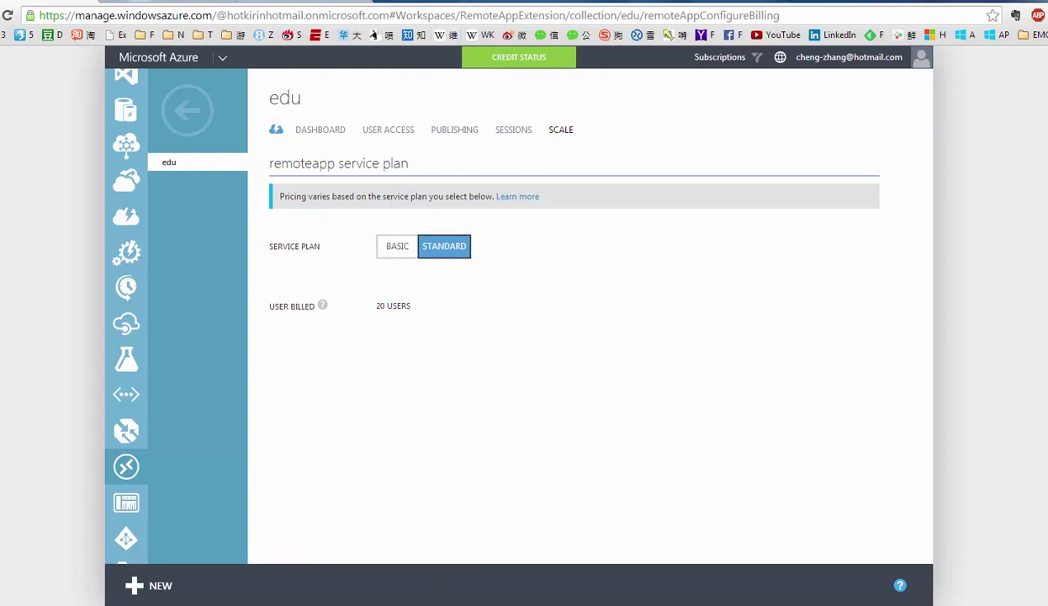
pyautogui.click(1041, 5)
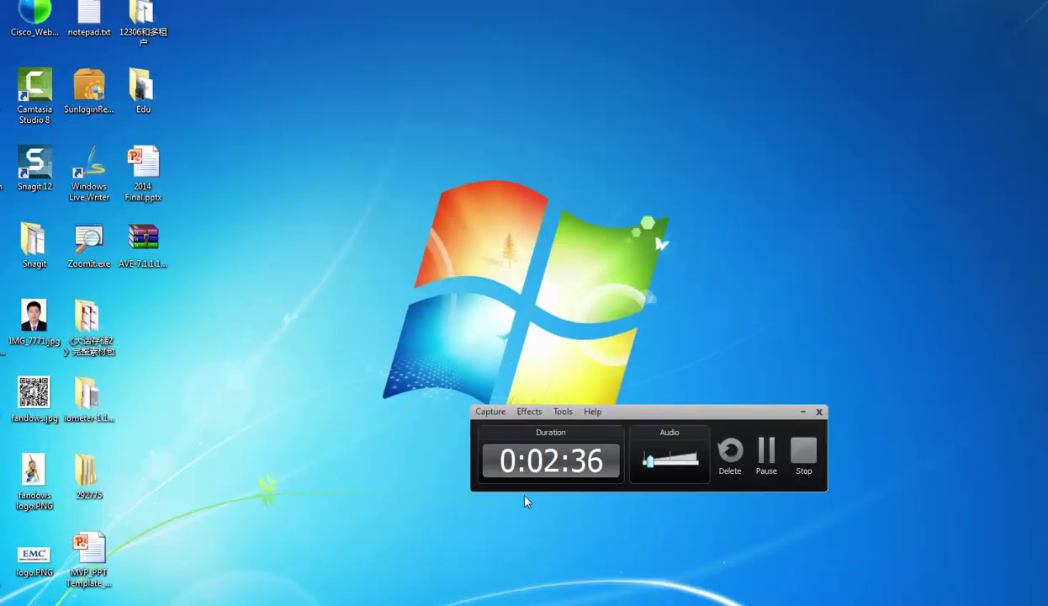